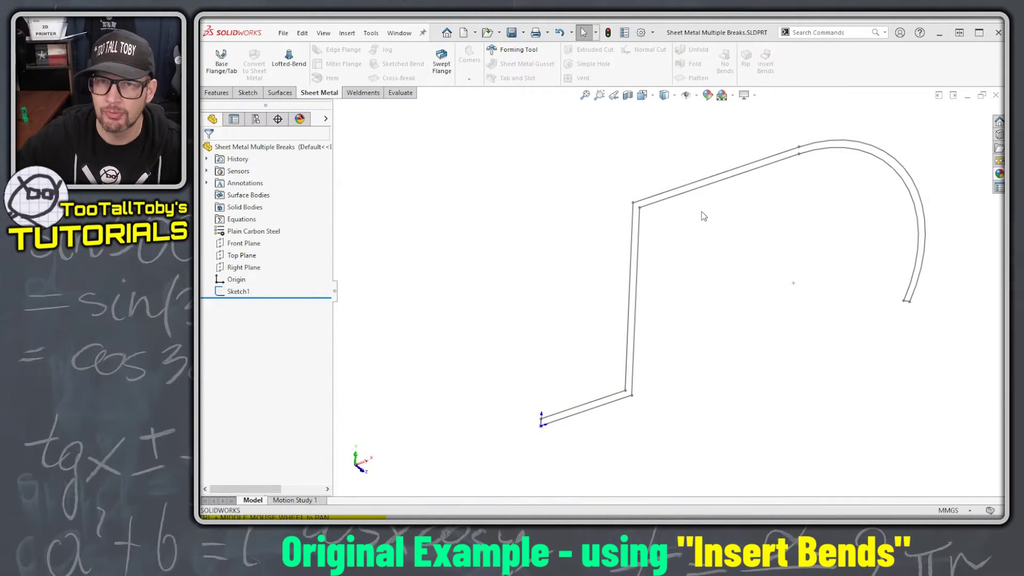
- Extrude Sketch1 blind 200 mm in the reversed direction as Boss-Extrude2
scroll(648, 208, "up", 4)
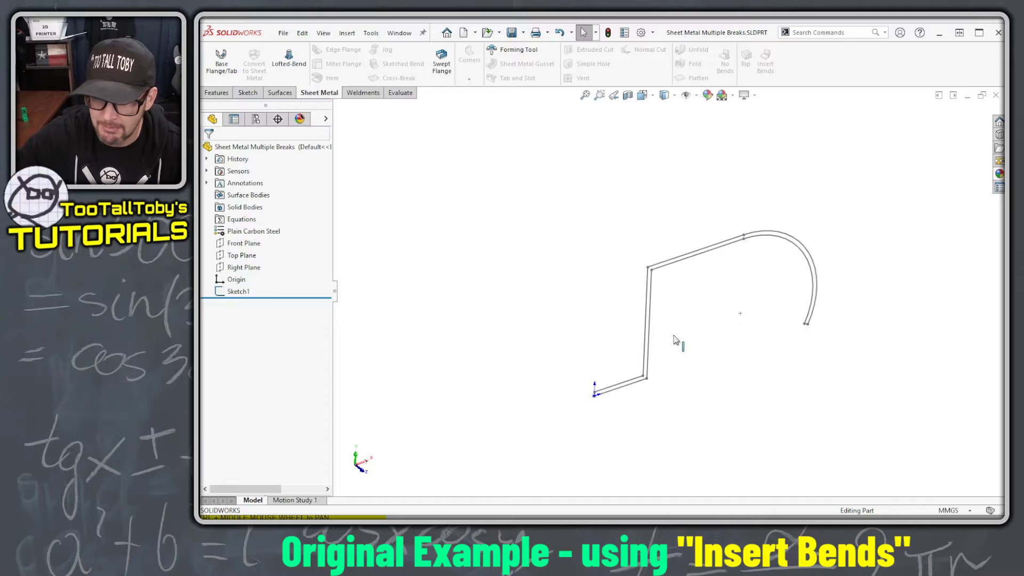
left_click(241, 292)
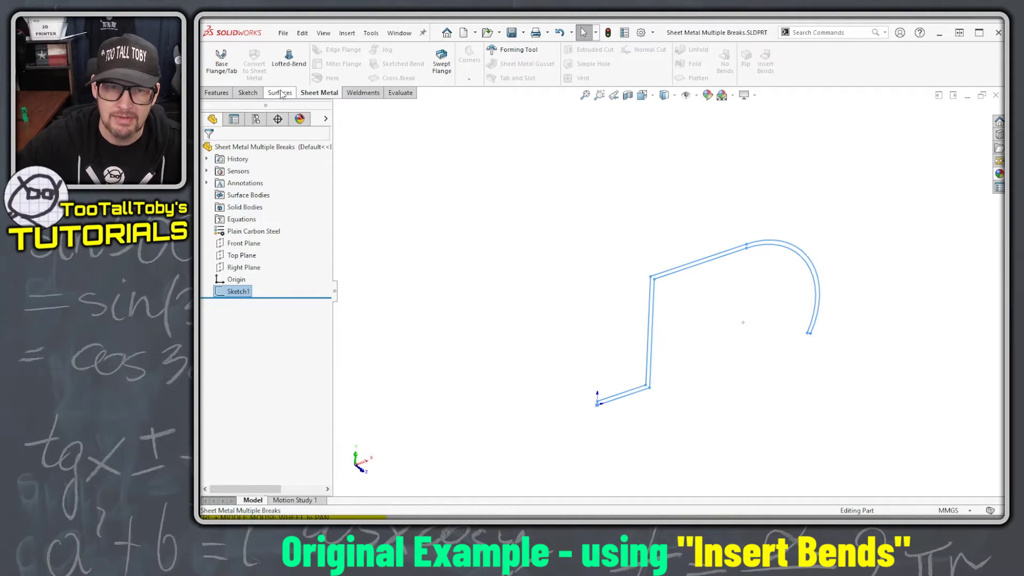
key("s")
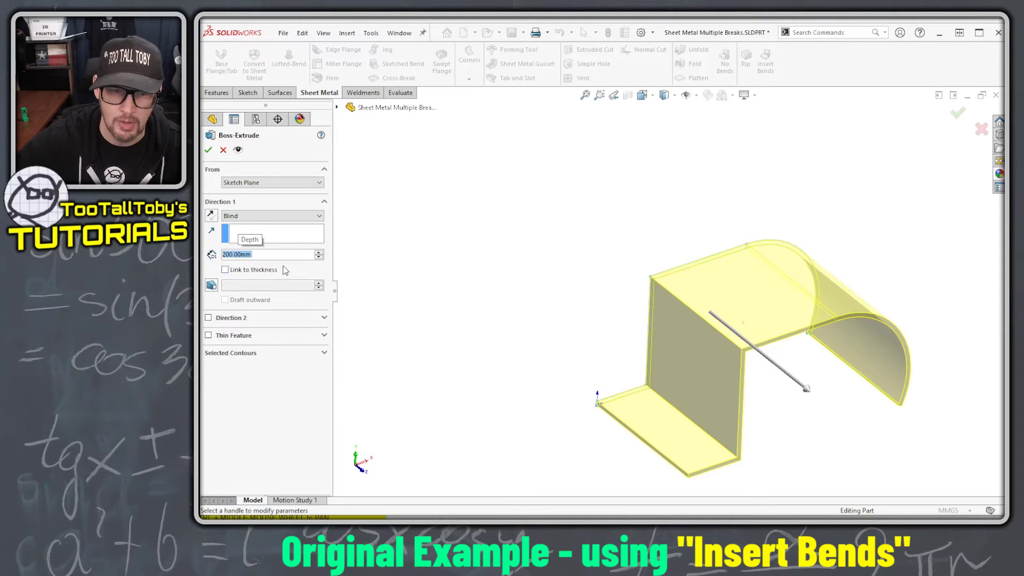
left_click(211, 215)
left_click(208, 150)
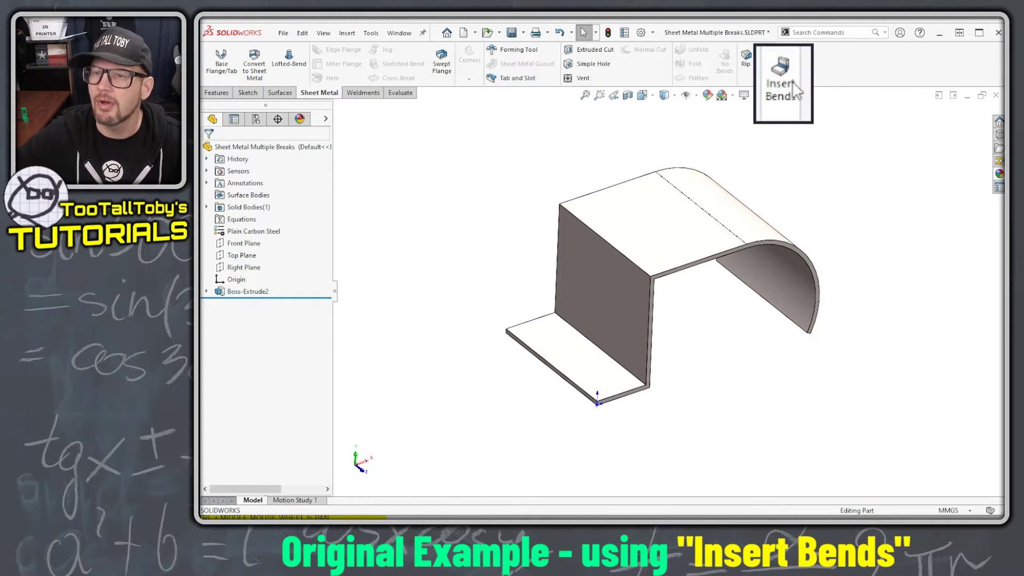
- Insert Bends with a 6 mm radius, using the bottom flange as the fixed face
left_click(765, 62)
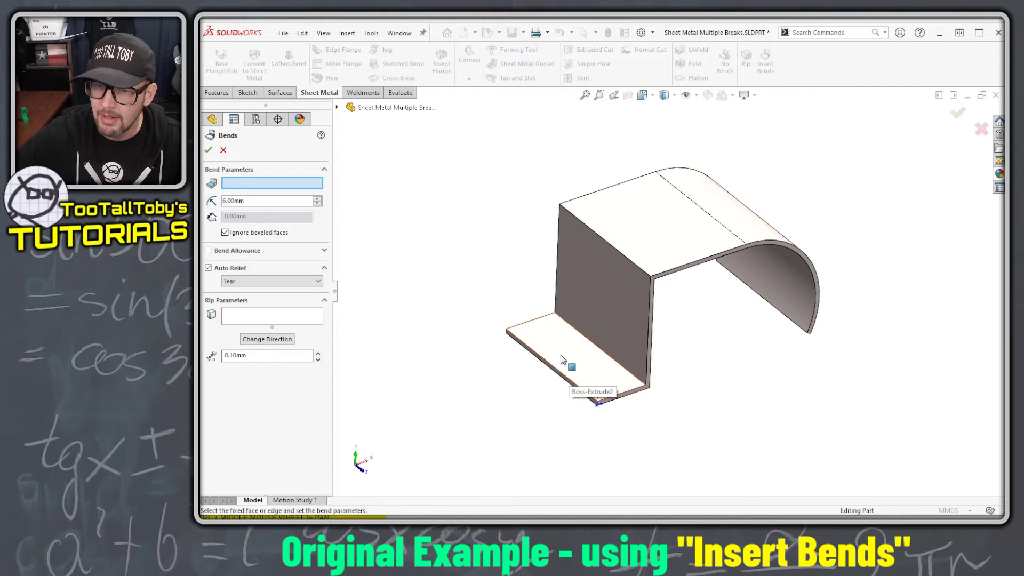
left_click(561, 361)
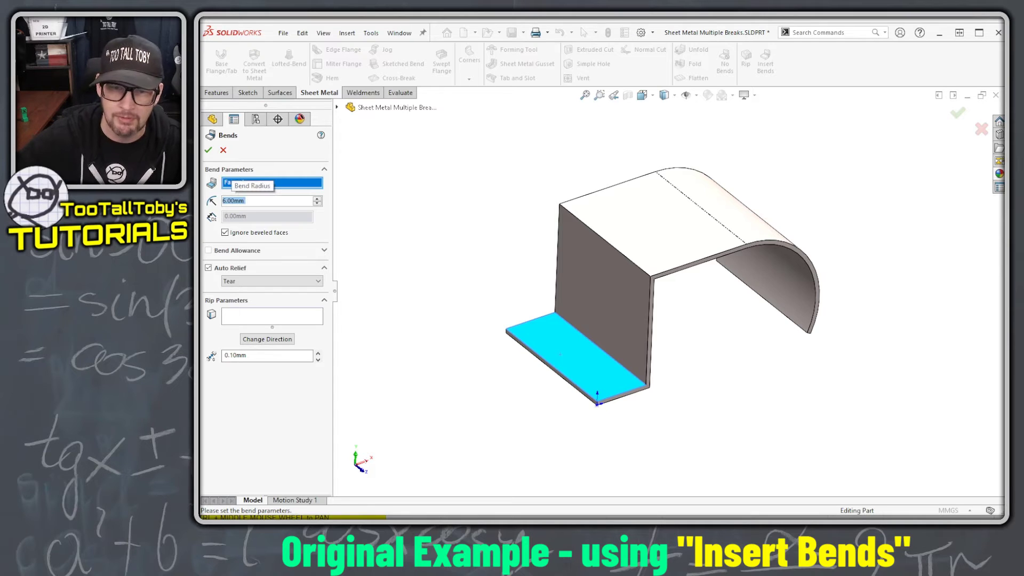
left_click(208, 150)
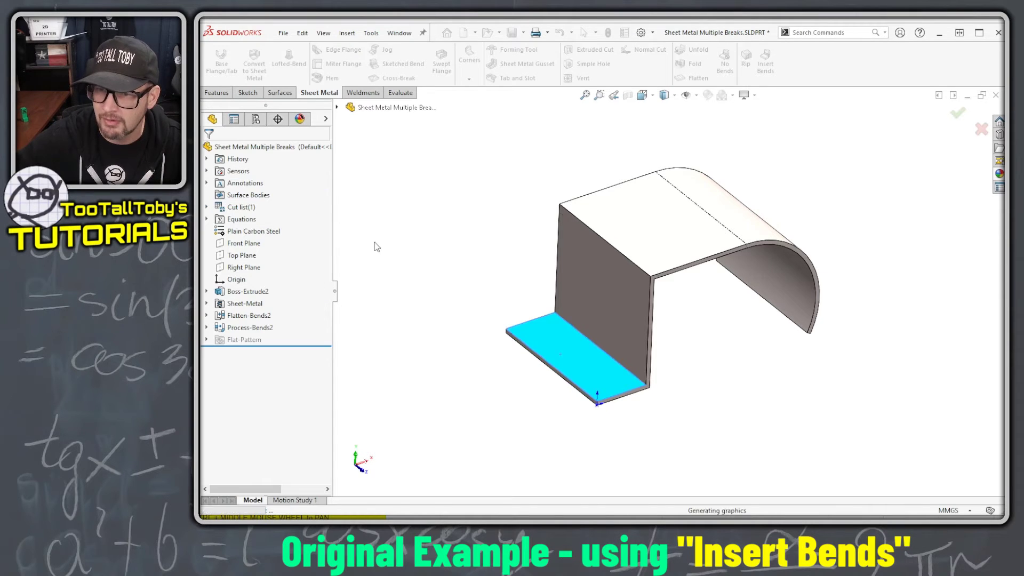
- Roll the tree back and forward, orbit the part, and check the curved face's radius
scroll(646, 384, "down", 5)
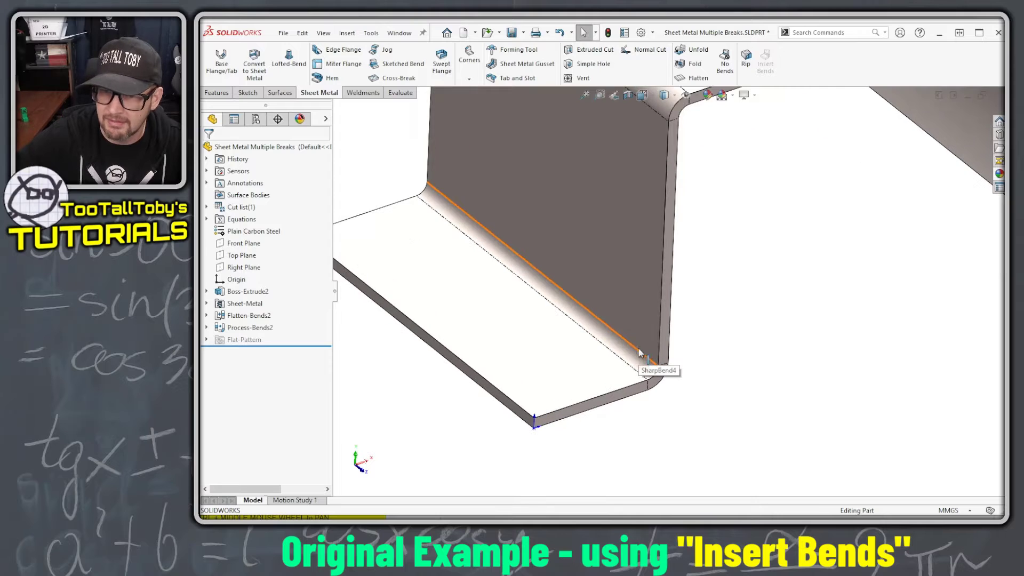
left_click_drag(316, 344, 317, 295)
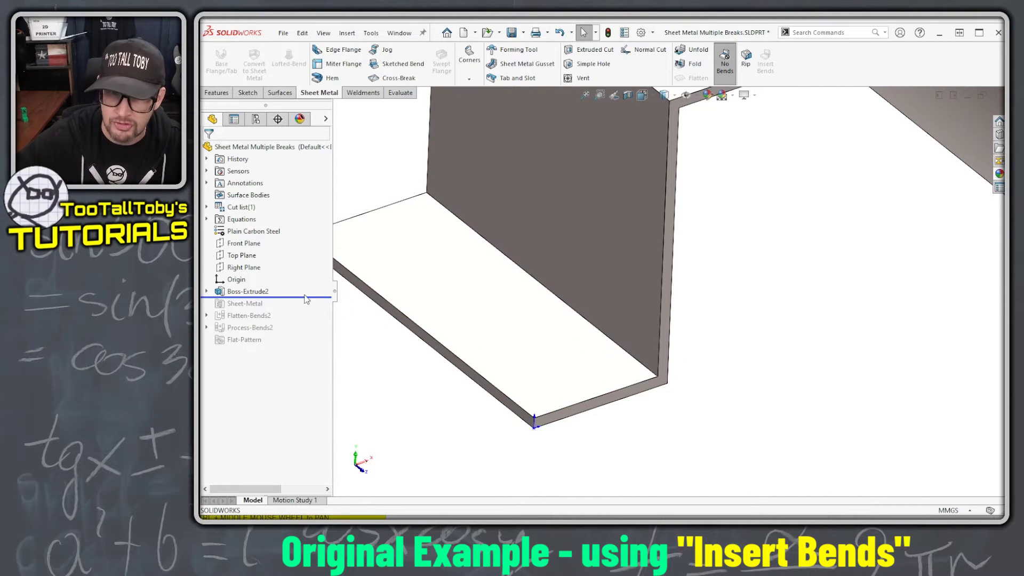
left_click_drag(307, 296, 306, 345)
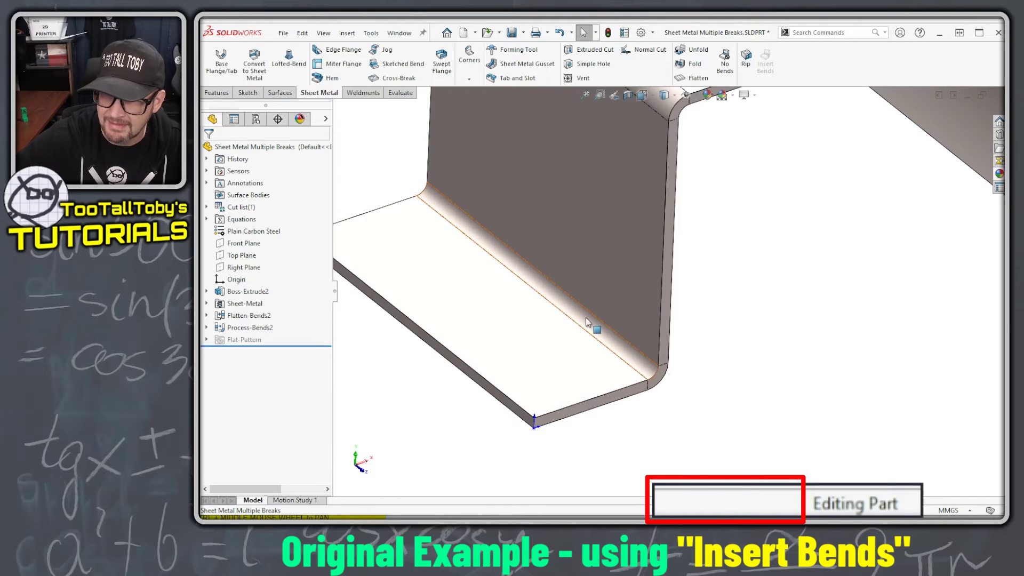
scroll(586, 321, "down", 5)
middle_click_drag(753, 274, 679, 224)
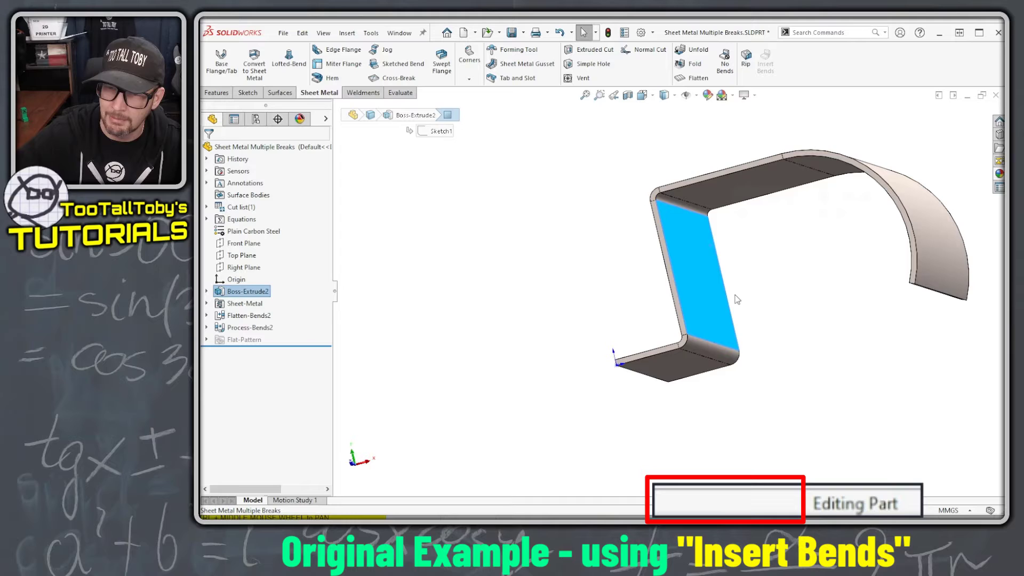
middle_click_drag(766, 337, 865, 265)
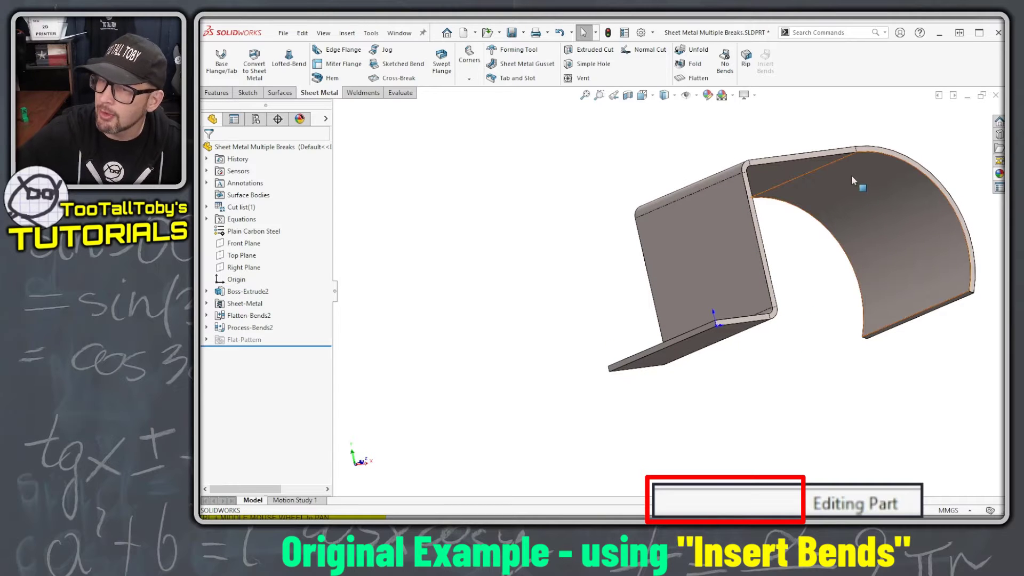
left_click(900, 205)
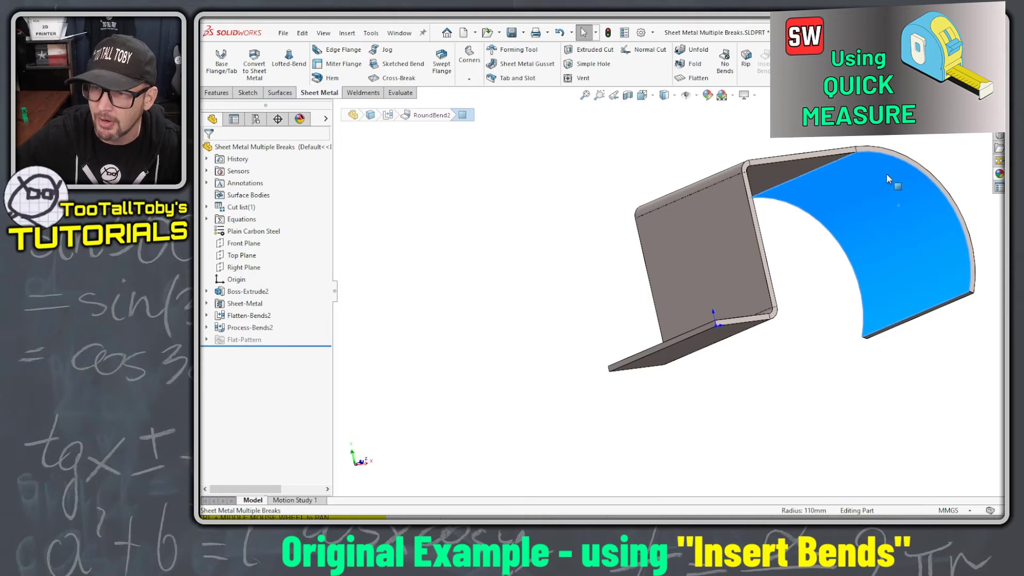
left_click(826, 279)
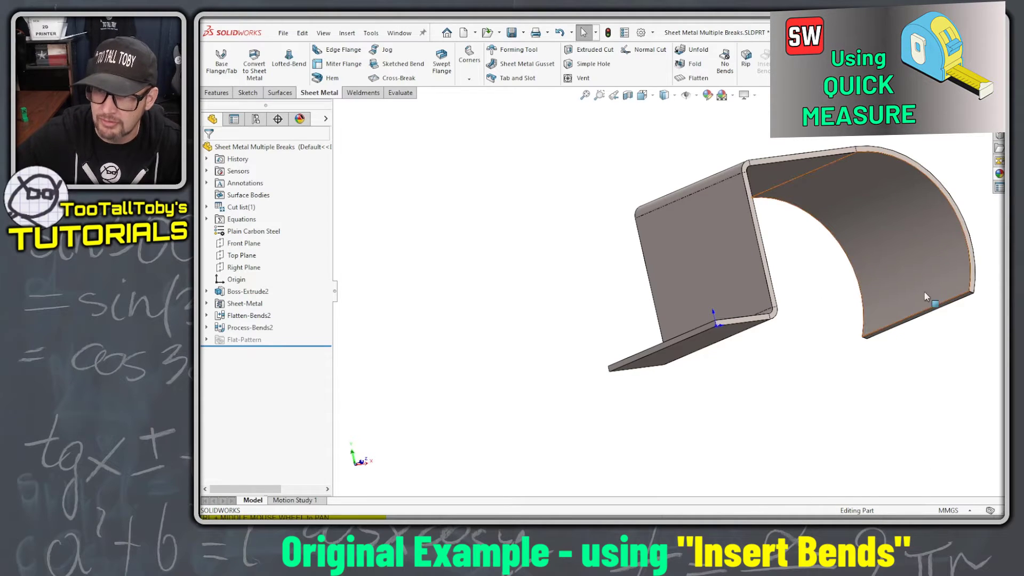
middle_click_drag(911, 187, 621, 353)
- Toggle Flatten on and off twice, leaving the part in its bent shape
left_click(695, 78)
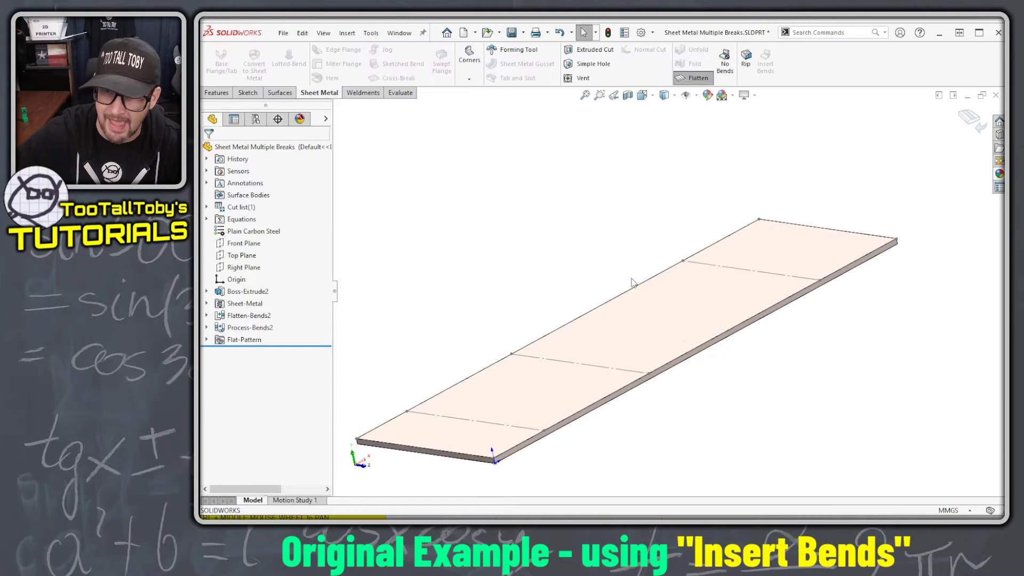
left_click(693, 78)
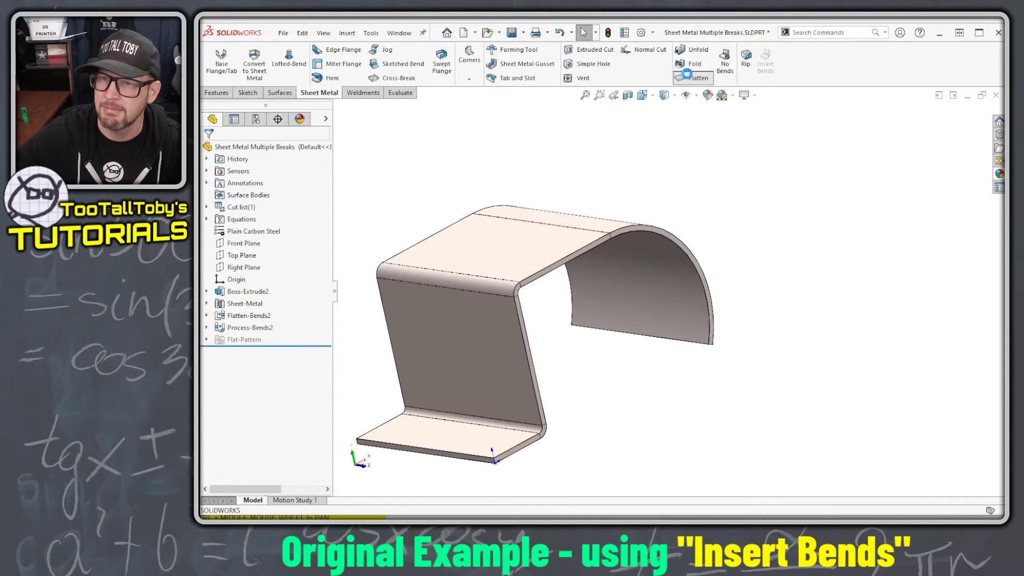
left_click(693, 78)
left_click(693, 78)
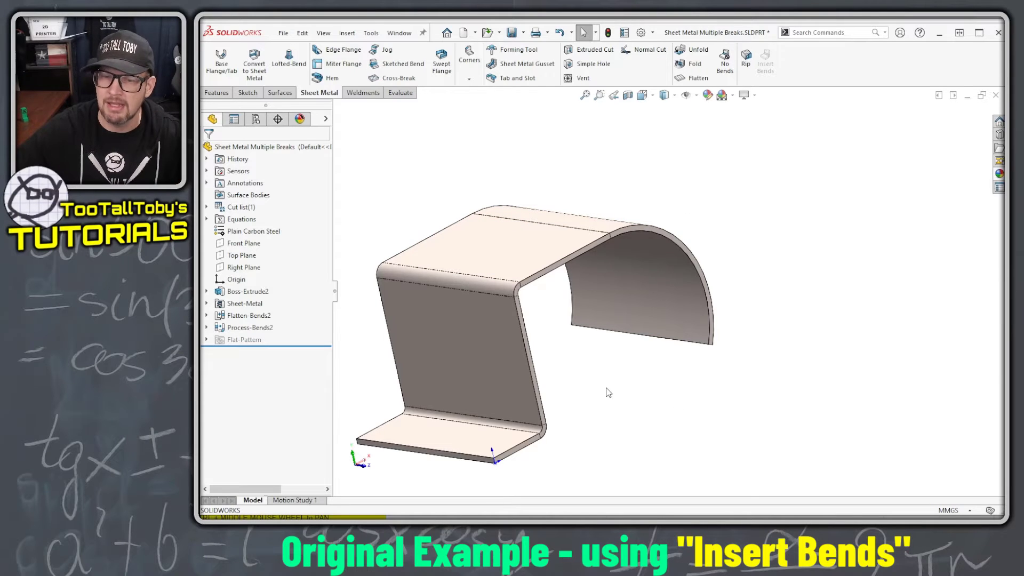
- Inspect the bent part from below, then switch to EXAMPLE 2 and zoom to fit
middle_click_drag(609, 392, 644, 398)
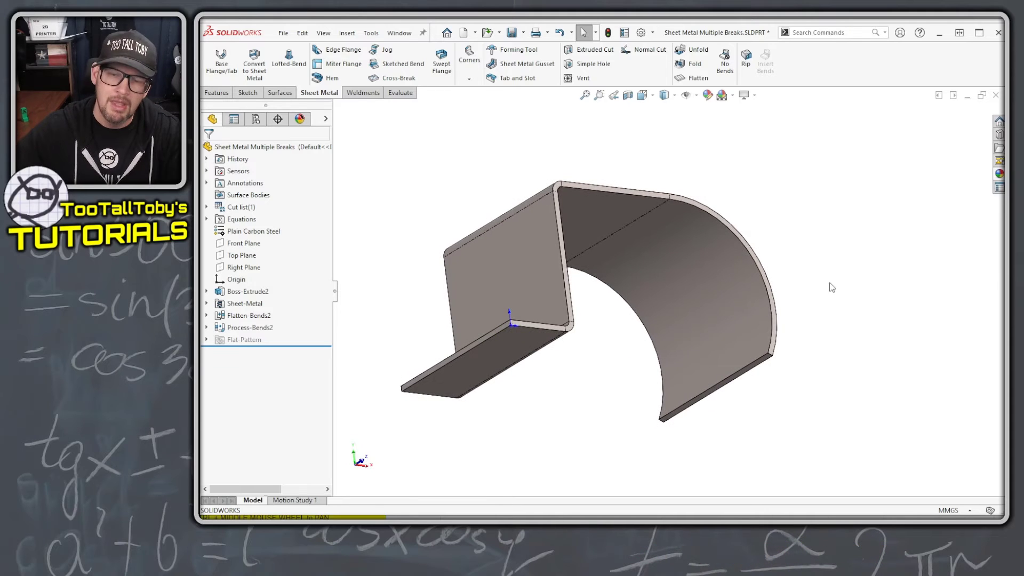
middle_click_drag(626, 337, 617, 341)
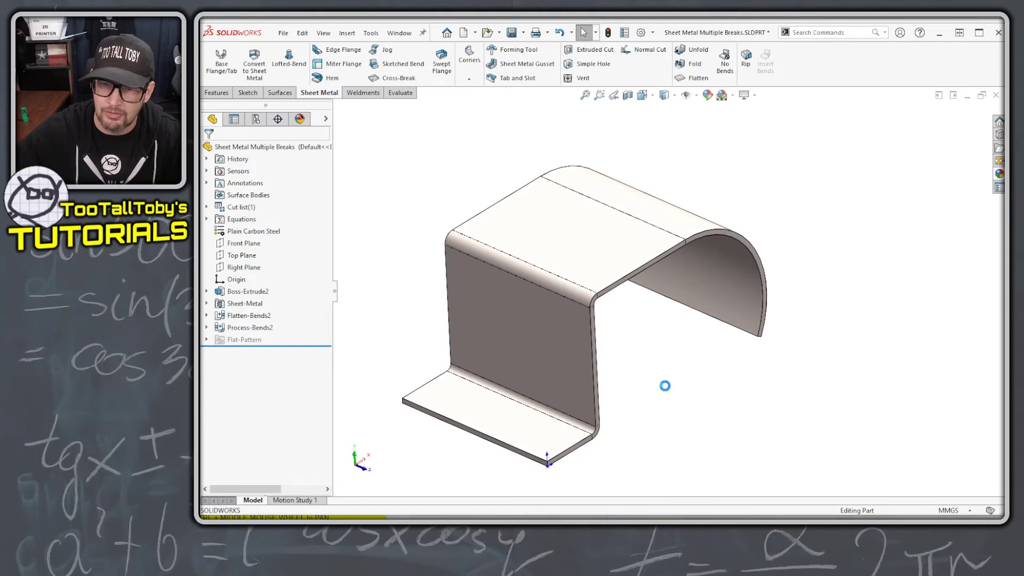
key("ctrl+Tab")
key("f")
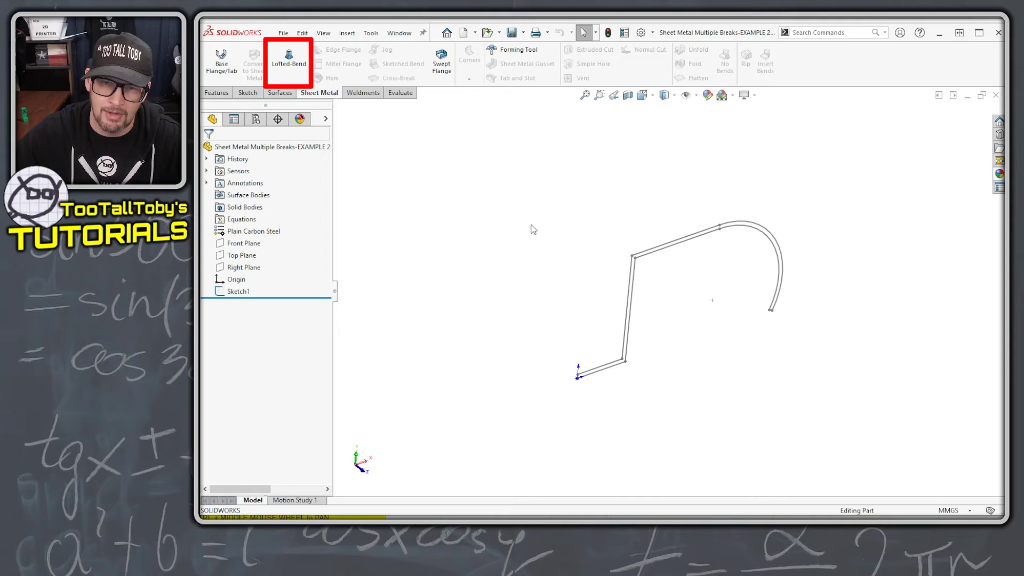
- Convert the layout sketch's lower edges into Sketch9 on the Front Plane and close it
left_click(259, 244)
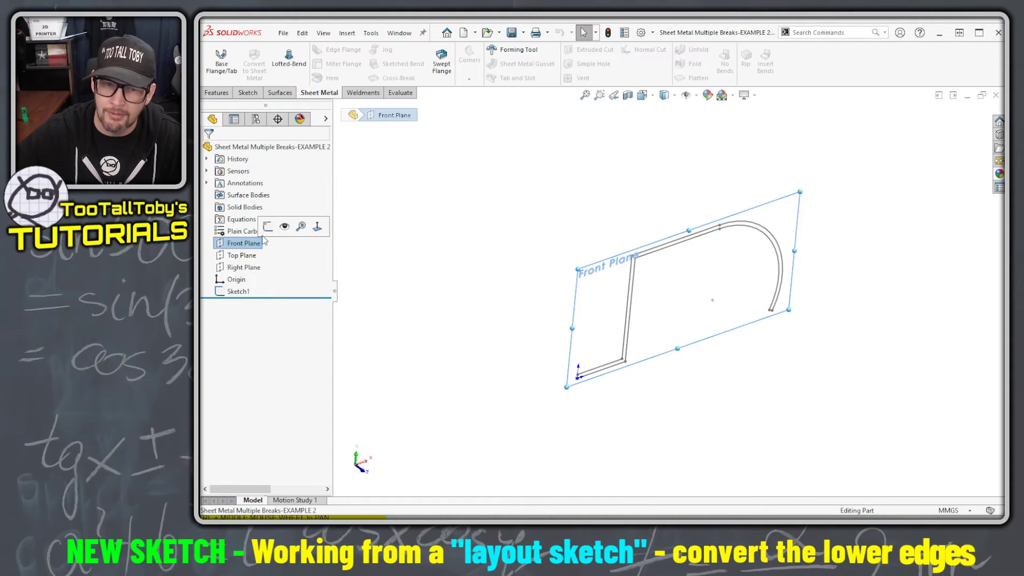
left_click(319, 228)
left_click(602, 369)
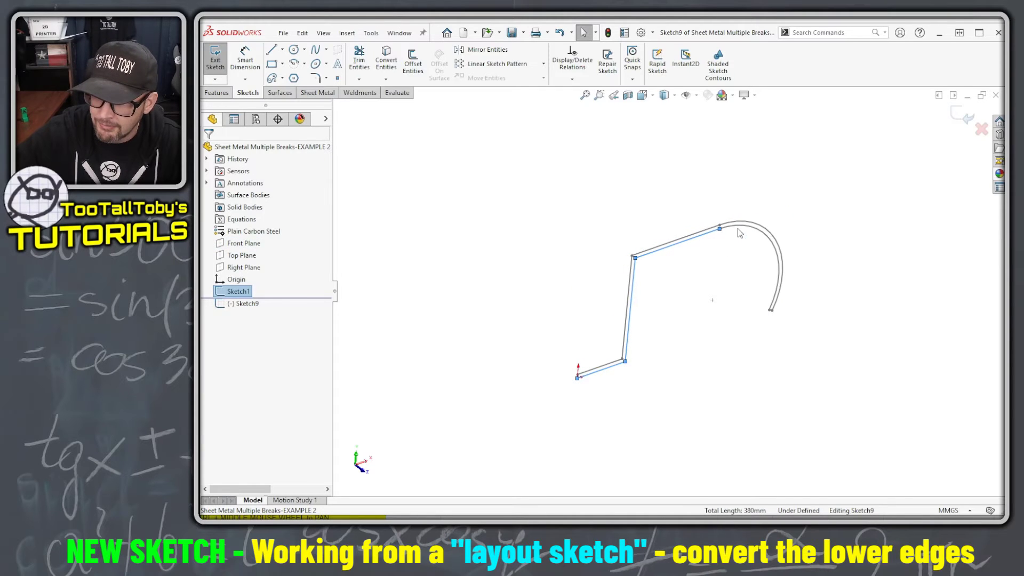
left_click(386, 58)
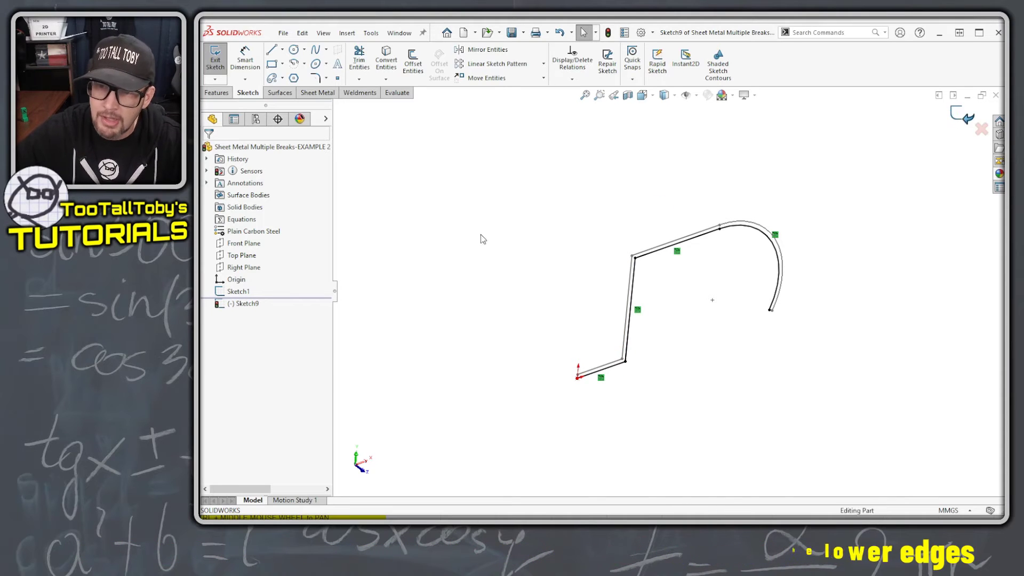
key("ctrl+b")
left_click(242, 297)
left_click(451, 290)
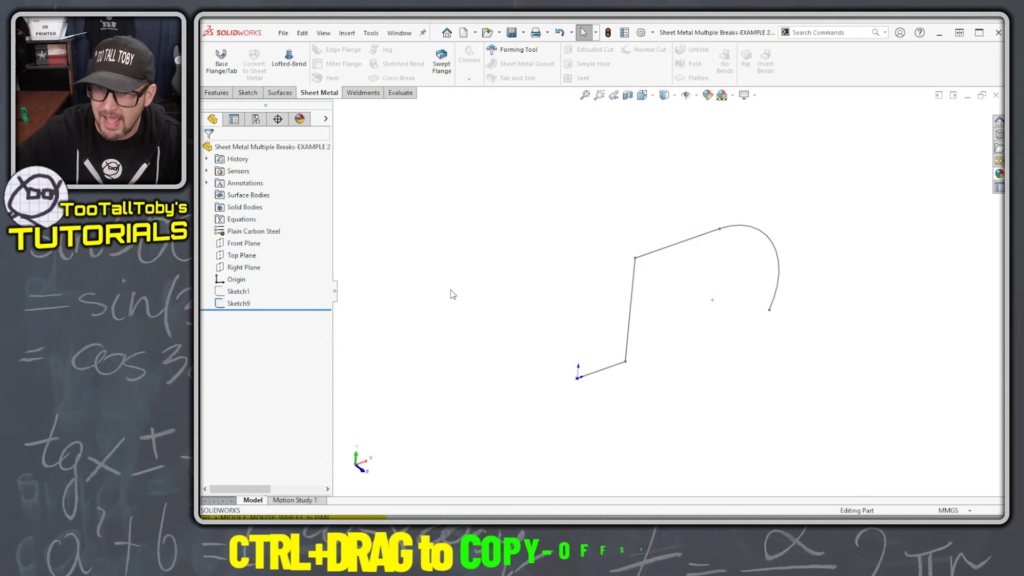
- Create Plane2 offset 200 mm from the Front Plane
left_click(243, 243)
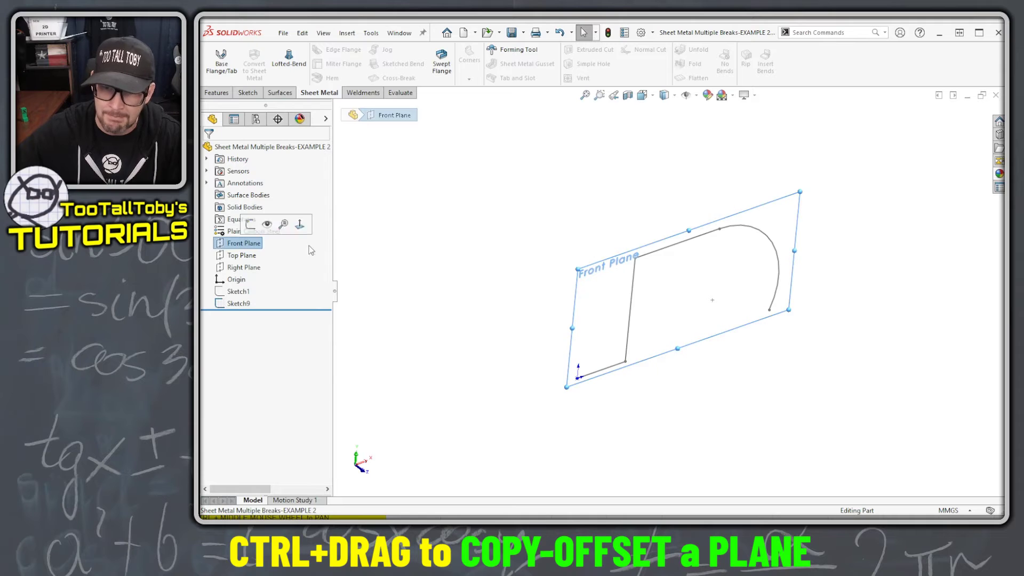
left_click_drag(575, 310, 502, 243, "ctrl")
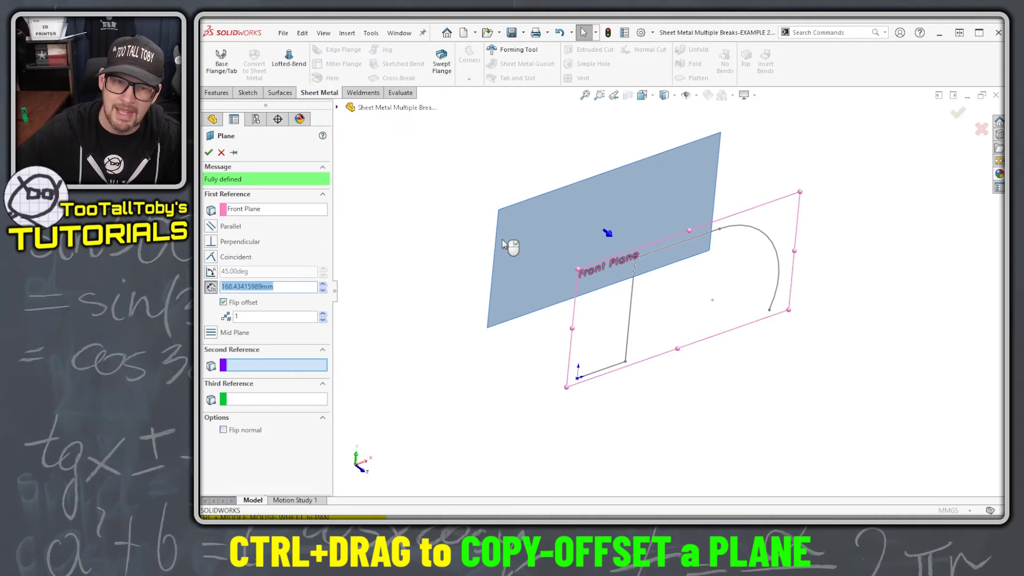
type("200")
key("Return")
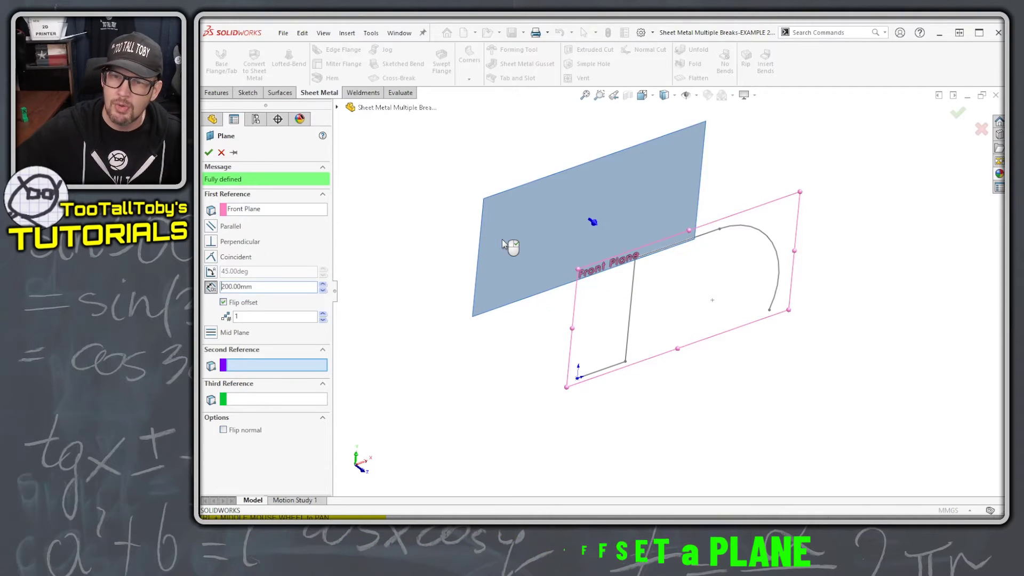
- Convert Sketch9's edges into Sketch10 on Plane2 and exit the sketch
left_click(517, 189)
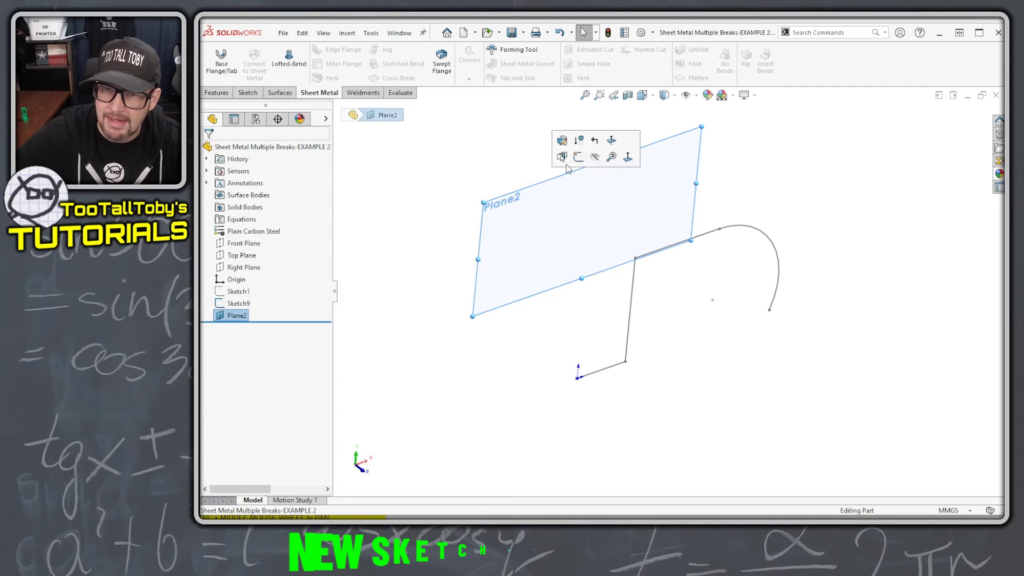
left_click(576, 160)
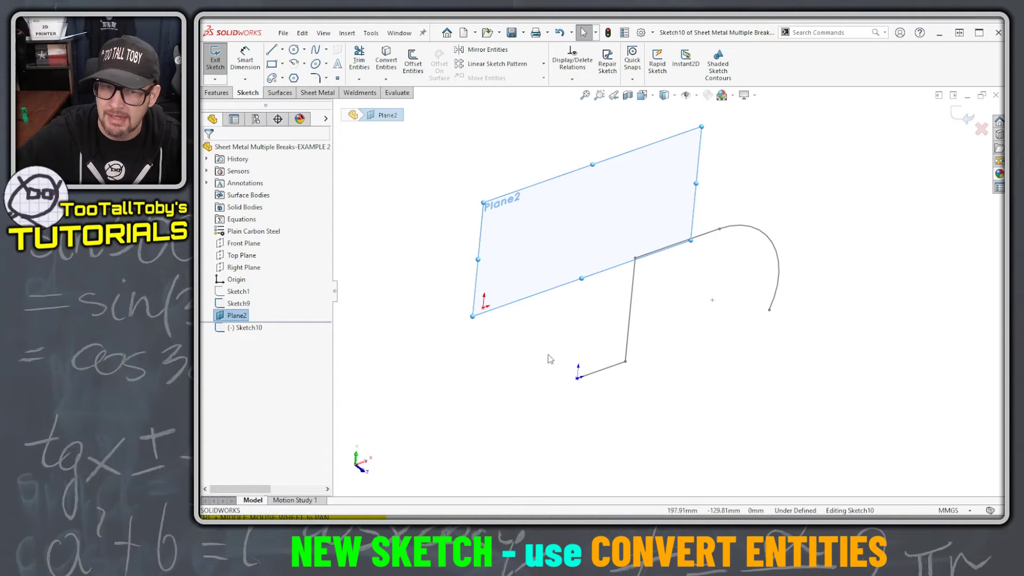
left_click(238, 302)
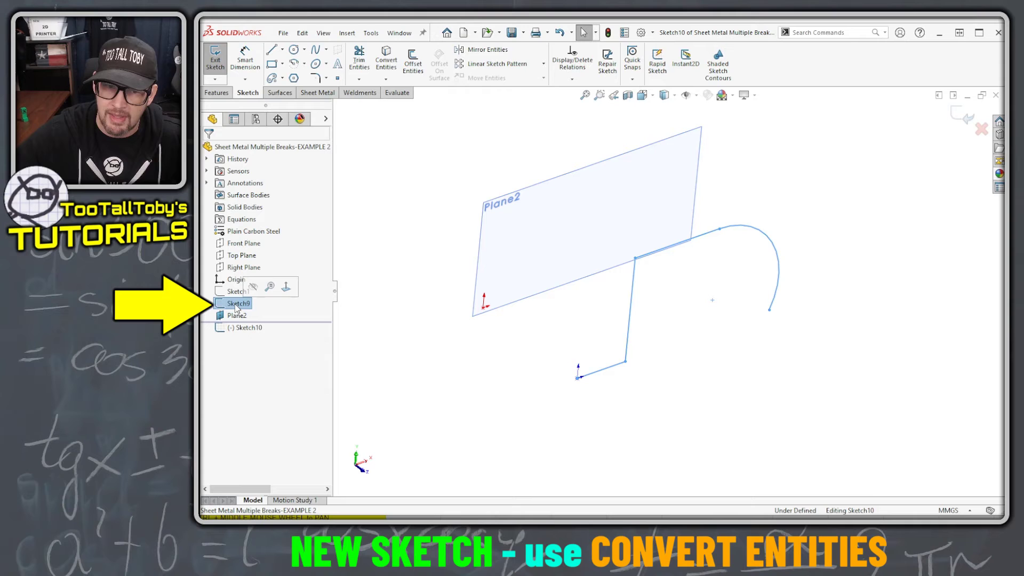
left_click(386, 59)
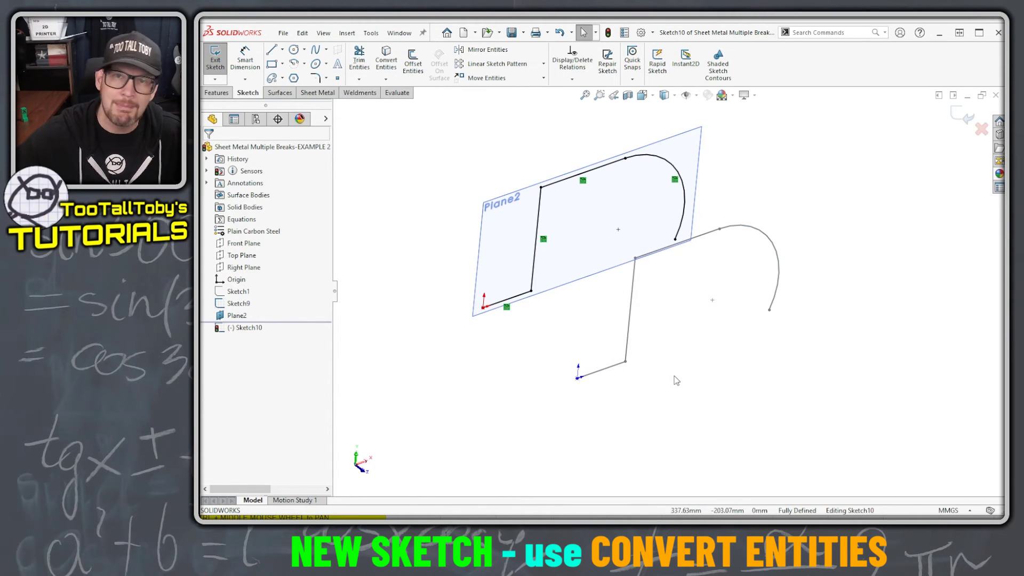
left_click(958, 118)
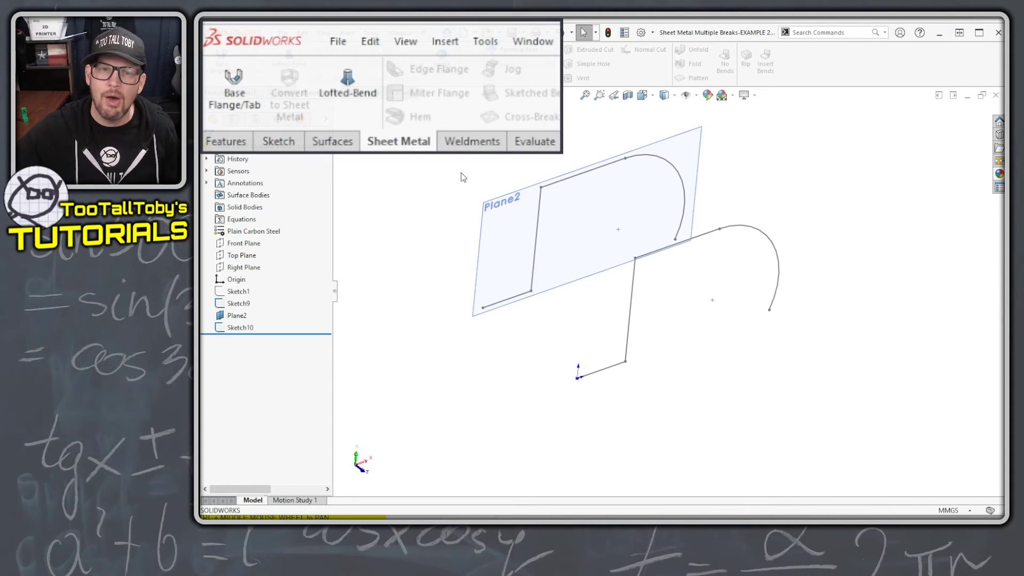
- Start Lofted Bends with Sketch9 and Sketch10 as profiles, orbiting to view the preview
left_click(296, 68)
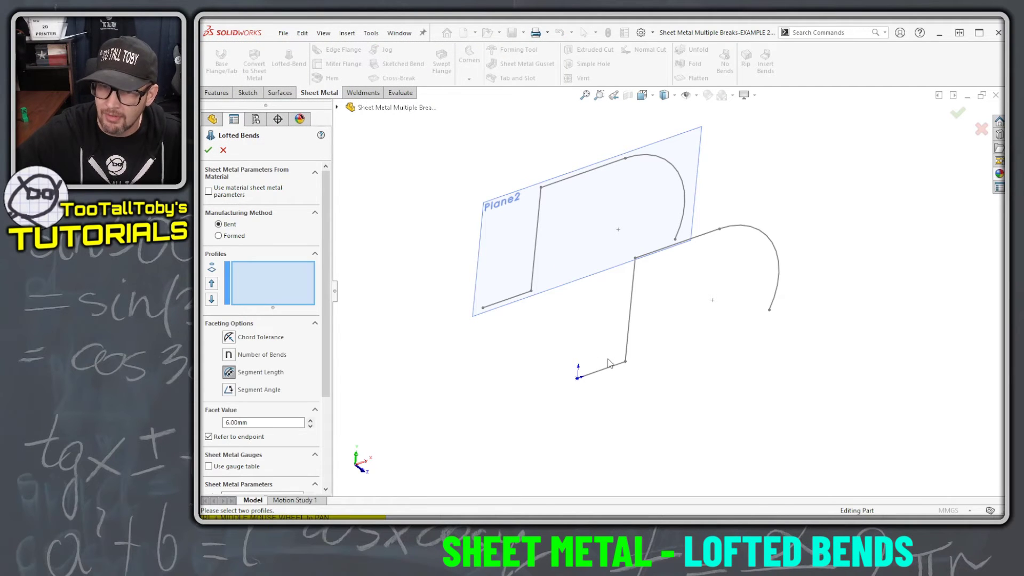
left_click(591, 378)
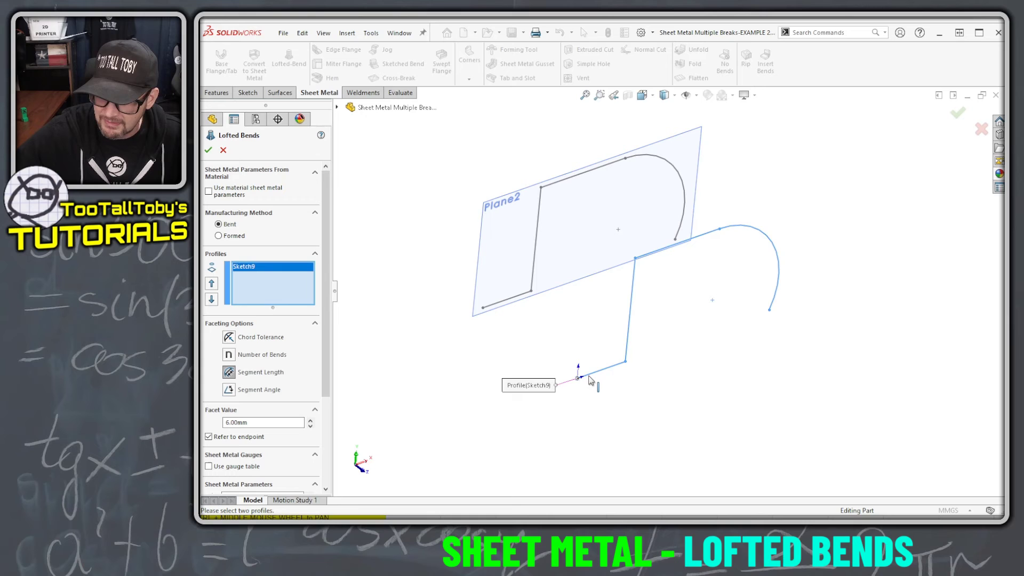
left_click(496, 306)
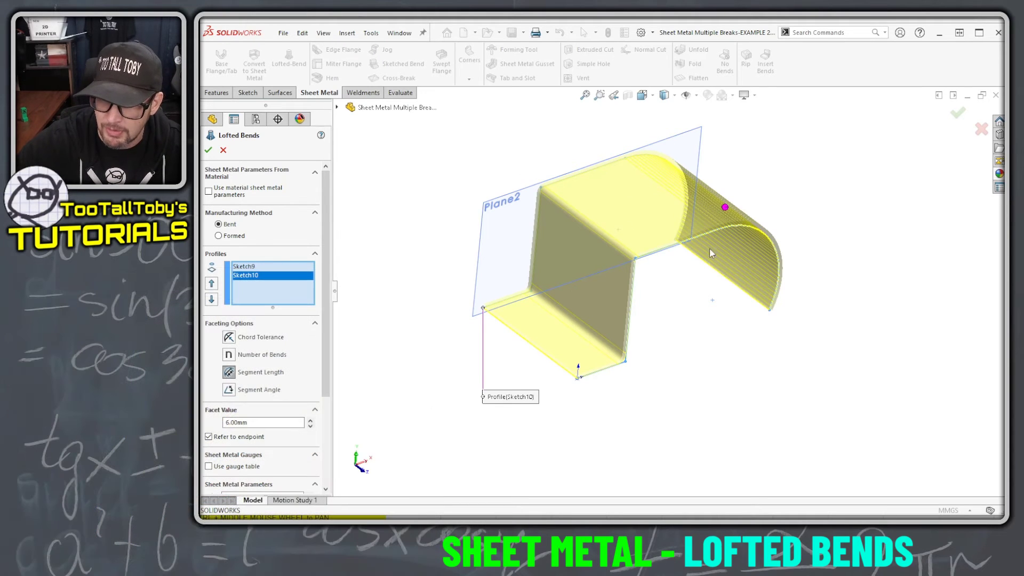
middle_click_drag(709, 247, 676, 191)
scroll(714, 203, "down", 3)
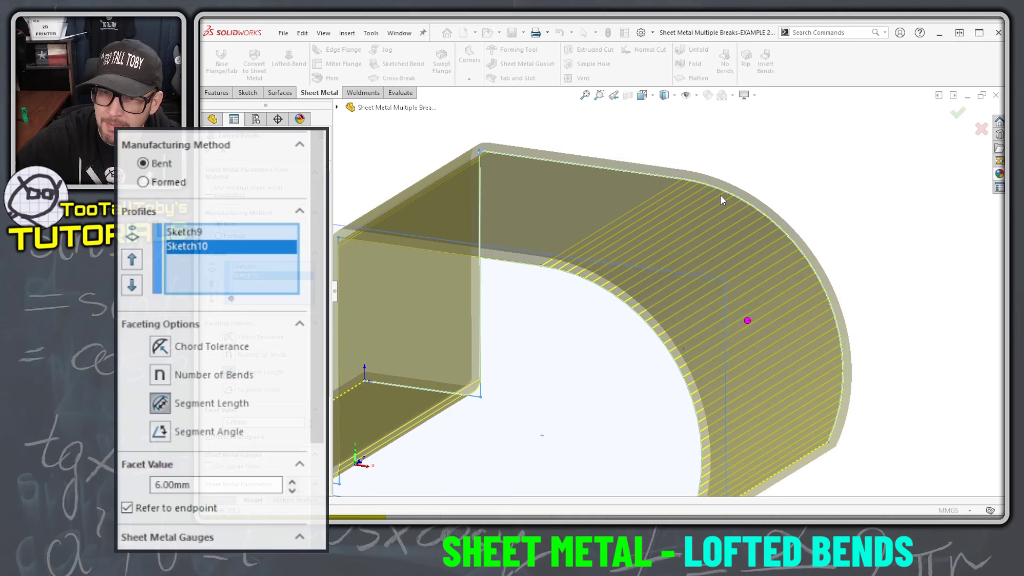
- Keep the Bent method and set the facet value to 12 mm, trying 10 mm first
left_click(175, 187)
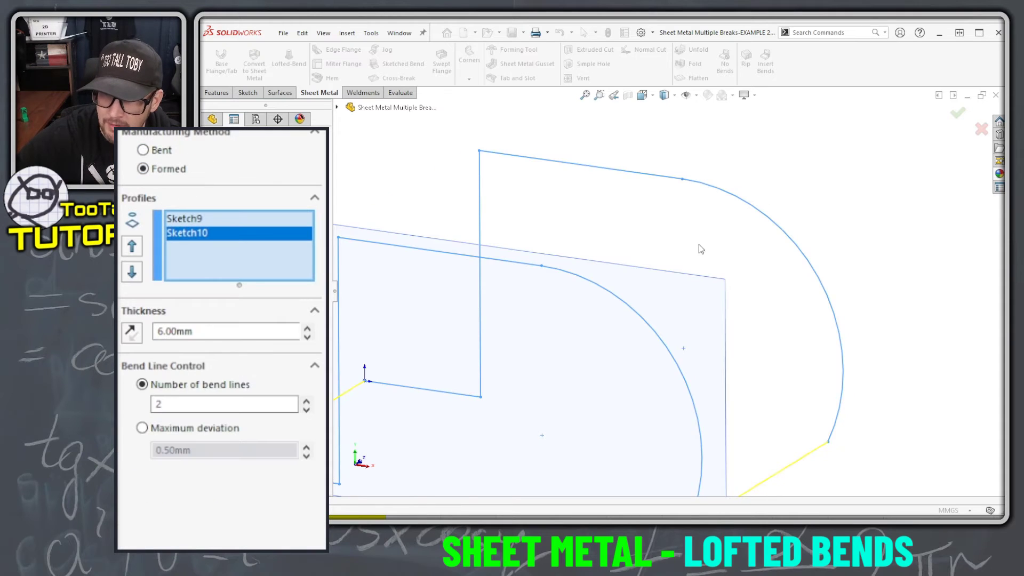
left_click(143, 151)
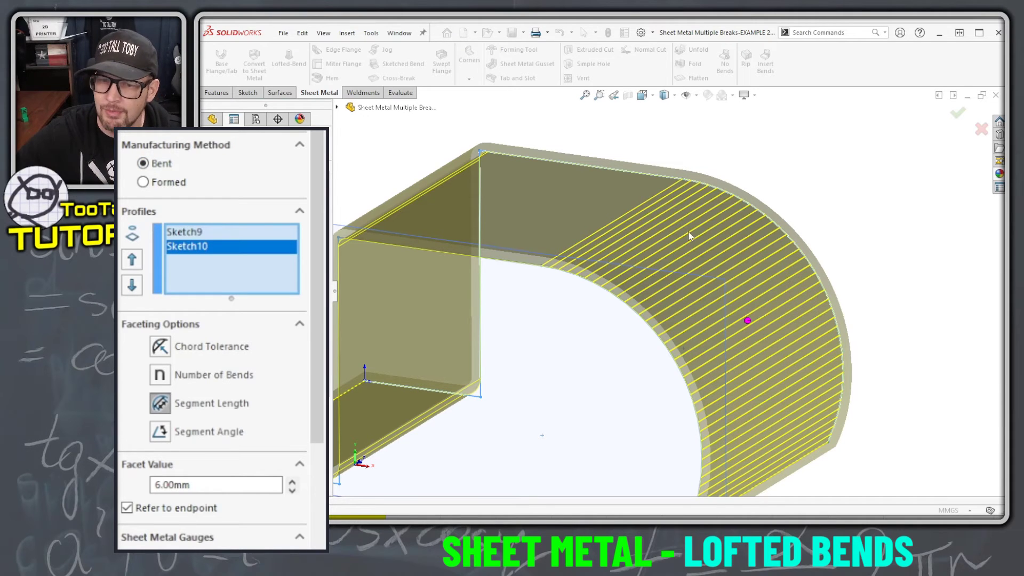
double_click(177, 484)
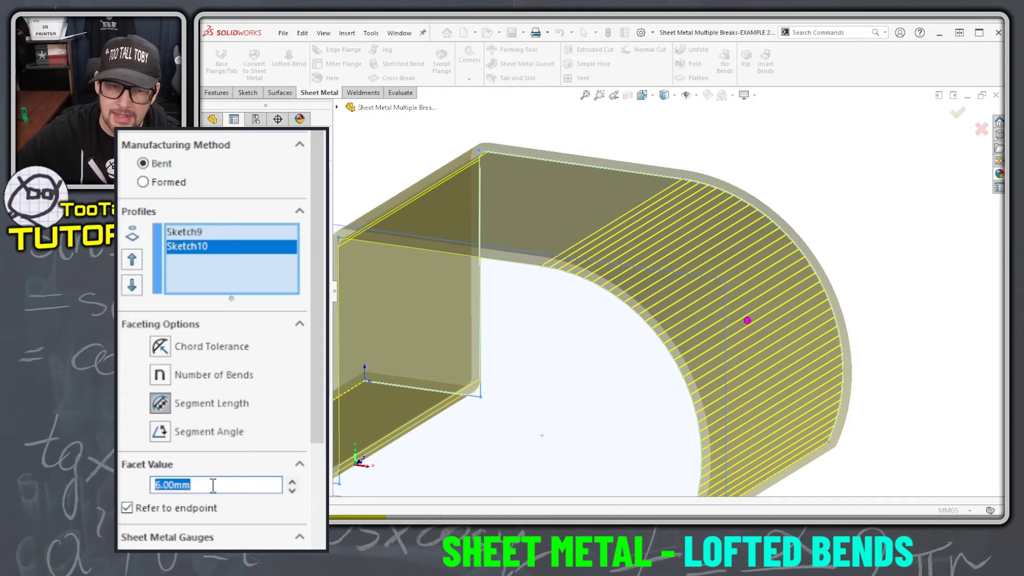
type("10")
key("Return")
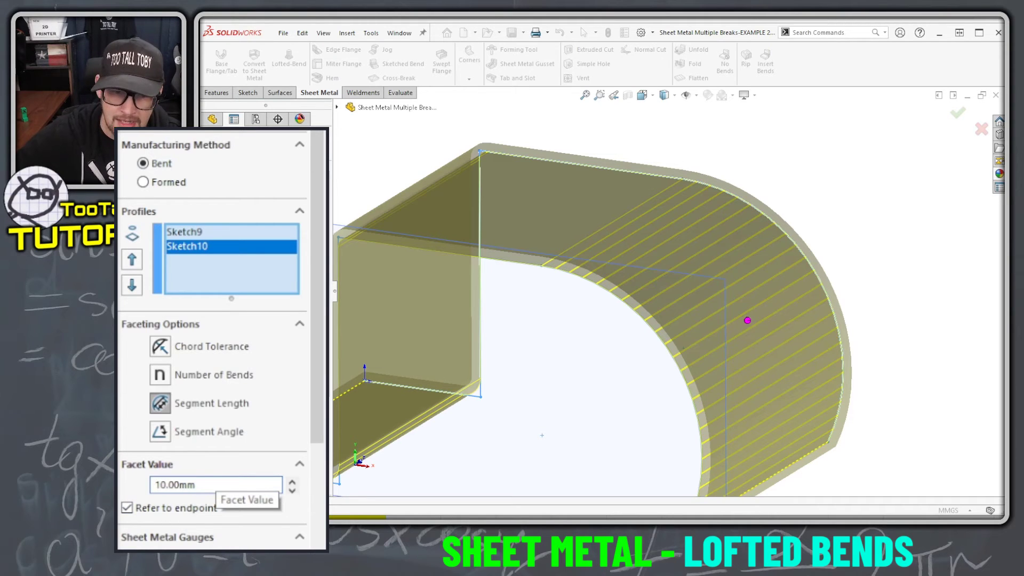
double_click(206, 484)
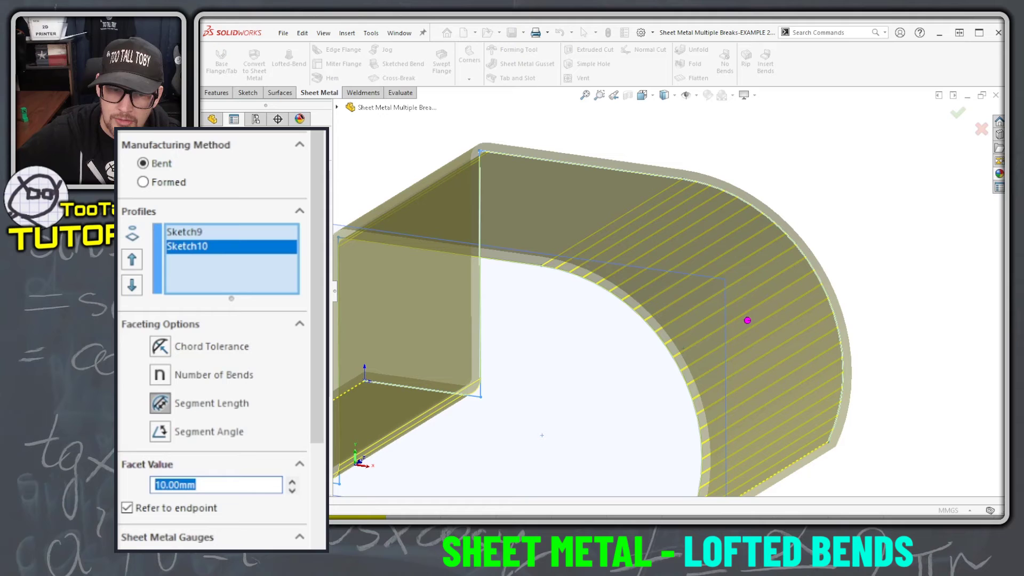
type("12")
key("Return")
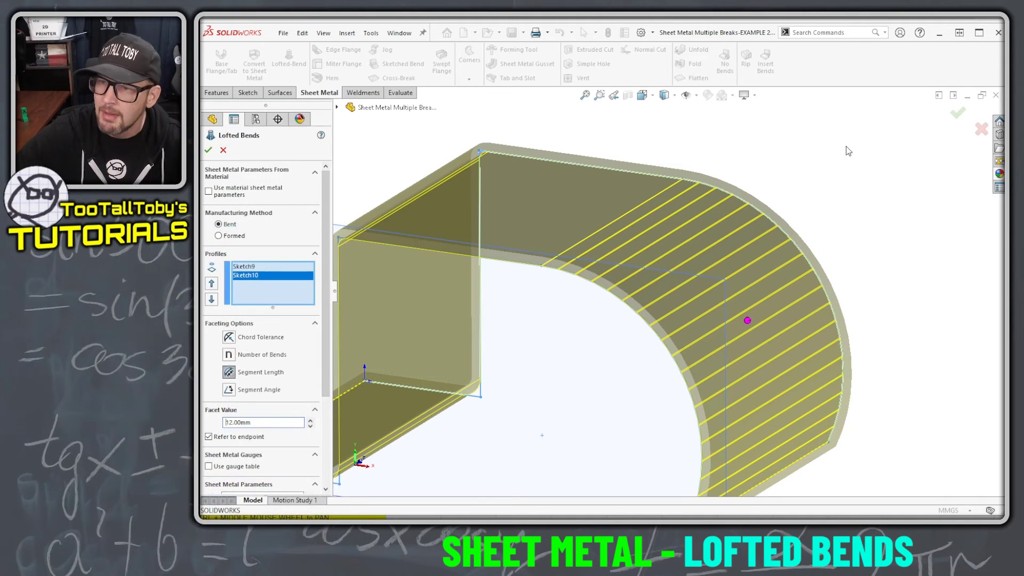
left_click(958, 112)
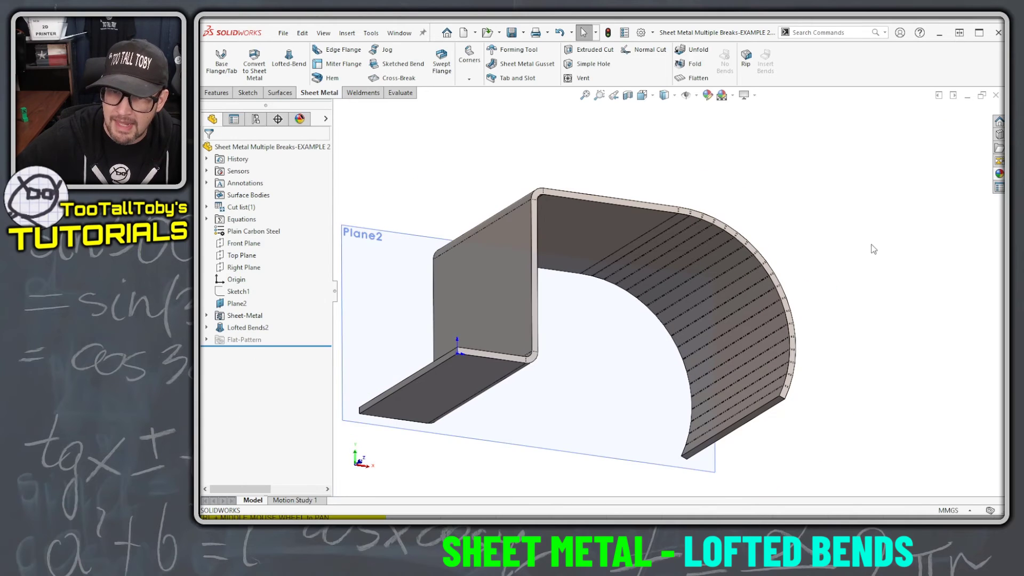
middle_click_drag(859, 264, 687, 378)
scroll(568, 430, "down", 5)
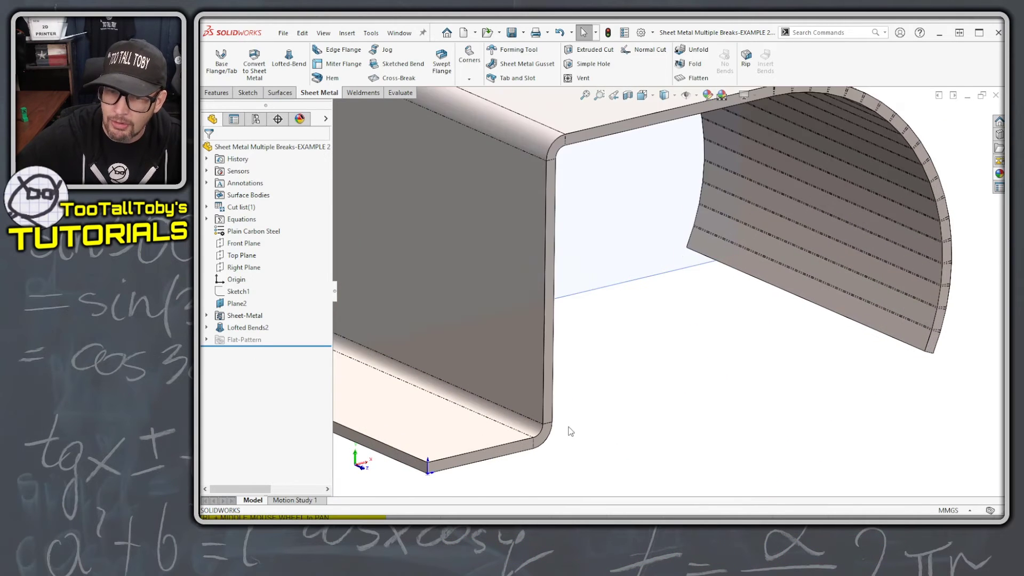
left_click(526, 421)
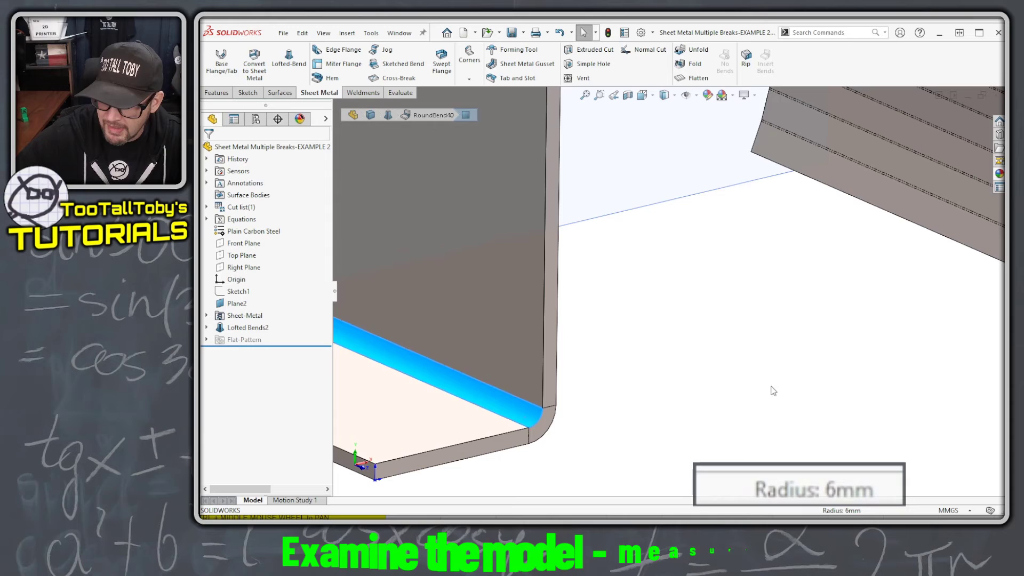
scroll(674, 220, "up", 5)
middle_click_drag(674, 220, 549, 132)
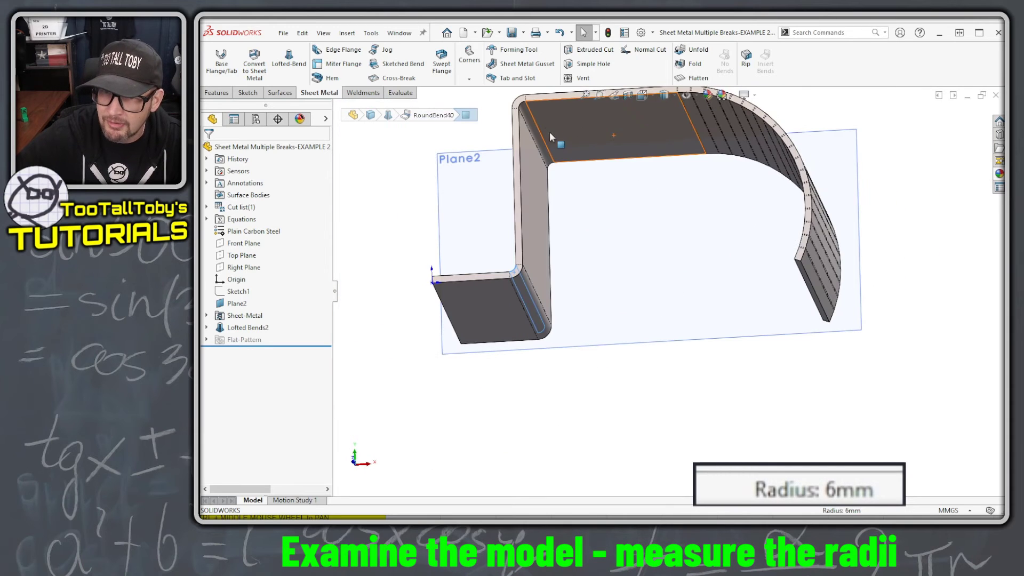
left_click(522, 107)
scroll(671, 160, "down", 6)
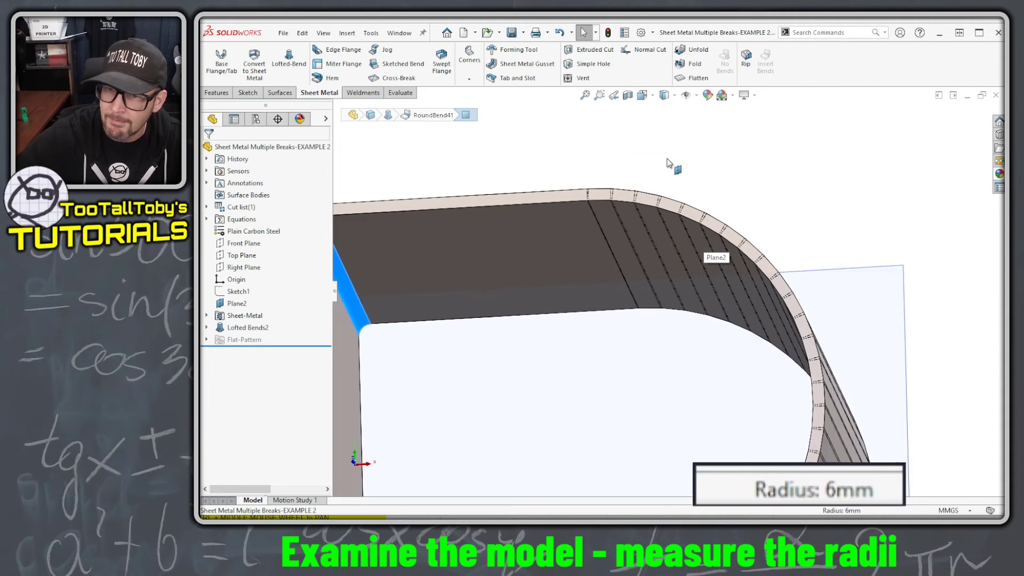
scroll(617, 215, "down", 3)
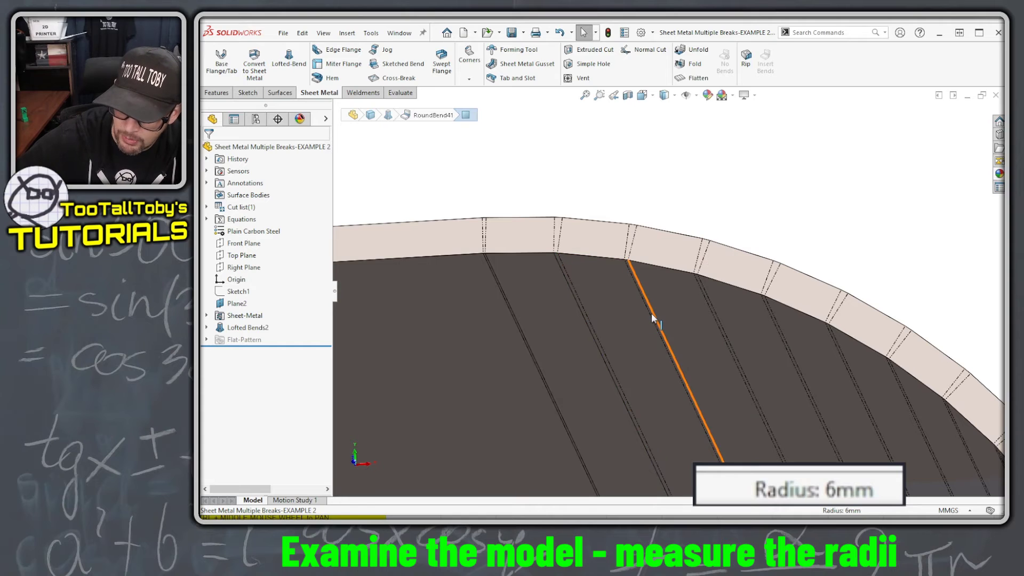
scroll(660, 302, "down", 3)
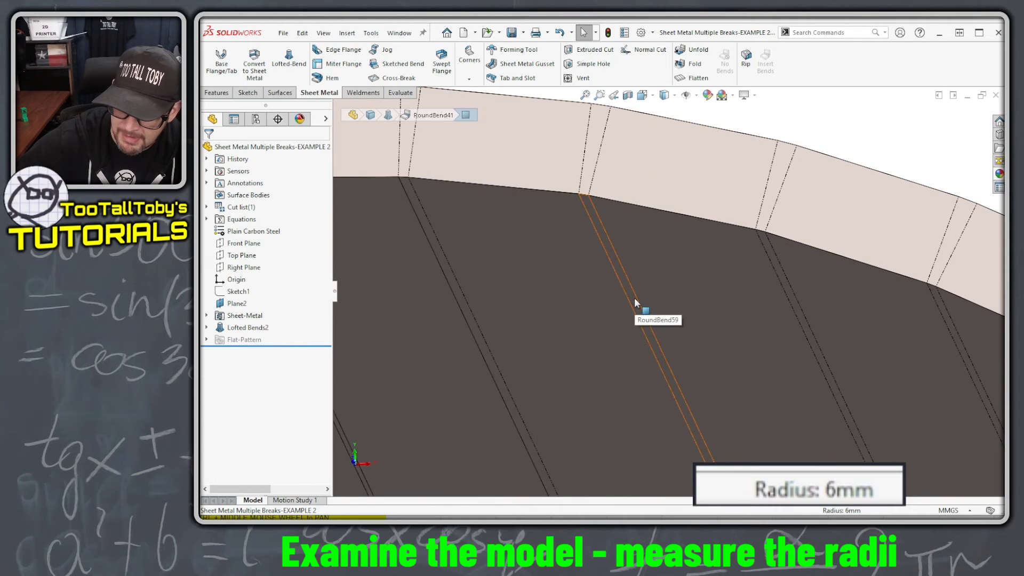
left_click(635, 302)
scroll(798, 388, "up", 5)
middle_click_drag(798, 388, 765, 251, "ctrl")
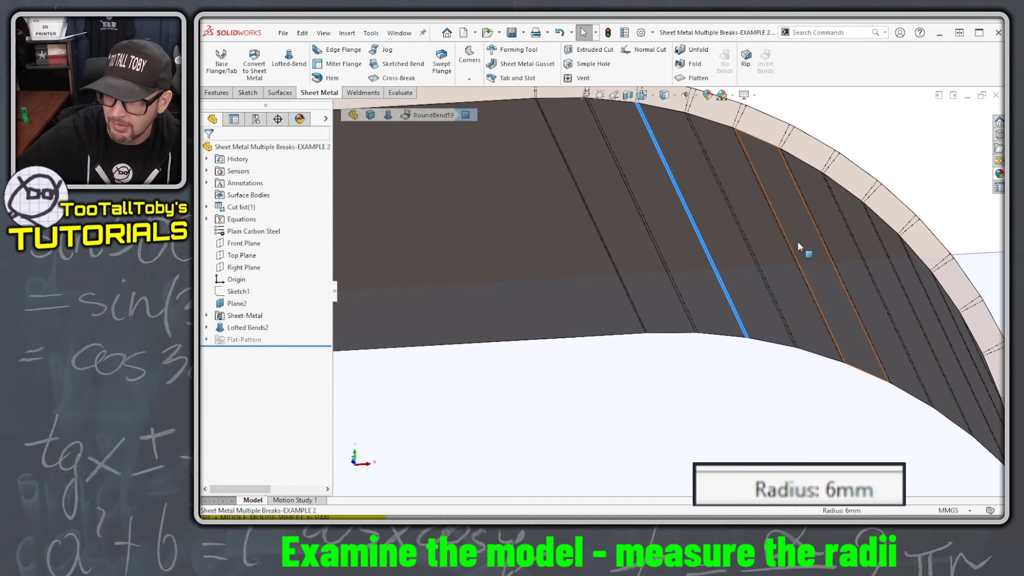
scroll(763, 263, "down", 5)
left_click(728, 300)
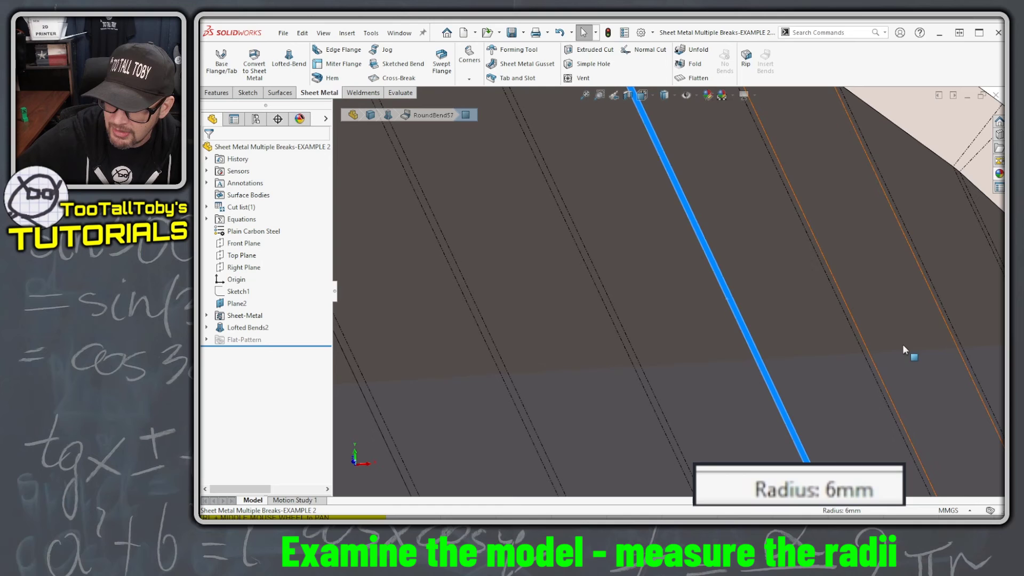
scroll(855, 339, "up", 6)
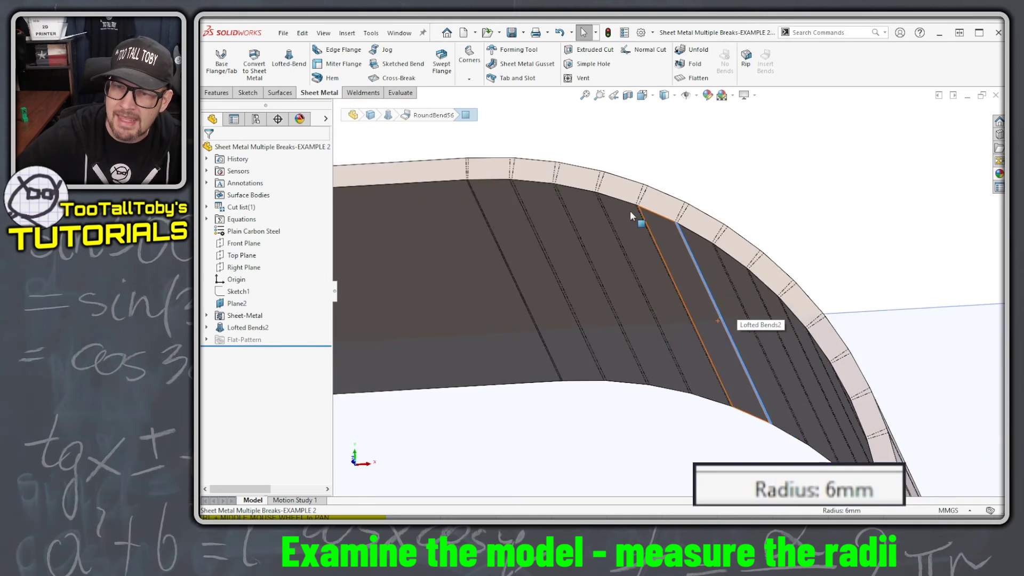
left_click(629, 221)
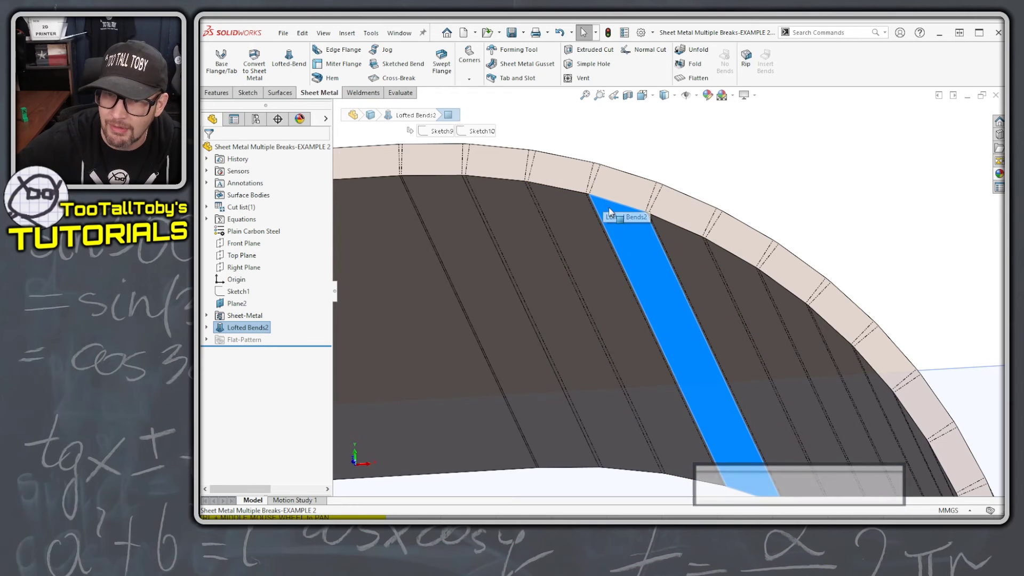
scroll(599, 203, "down", 5)
left_click(653, 278)
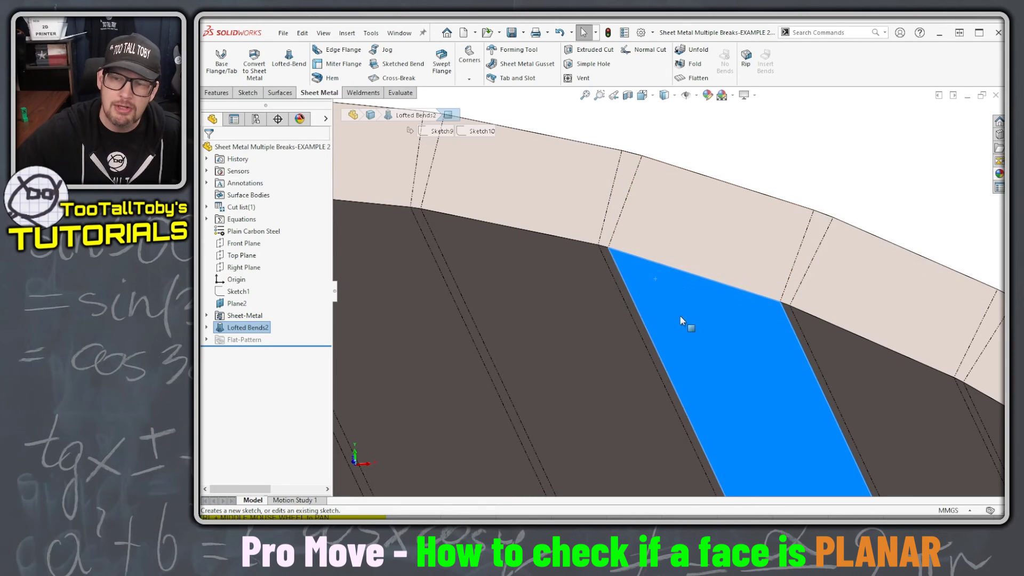
left_click(709, 216)
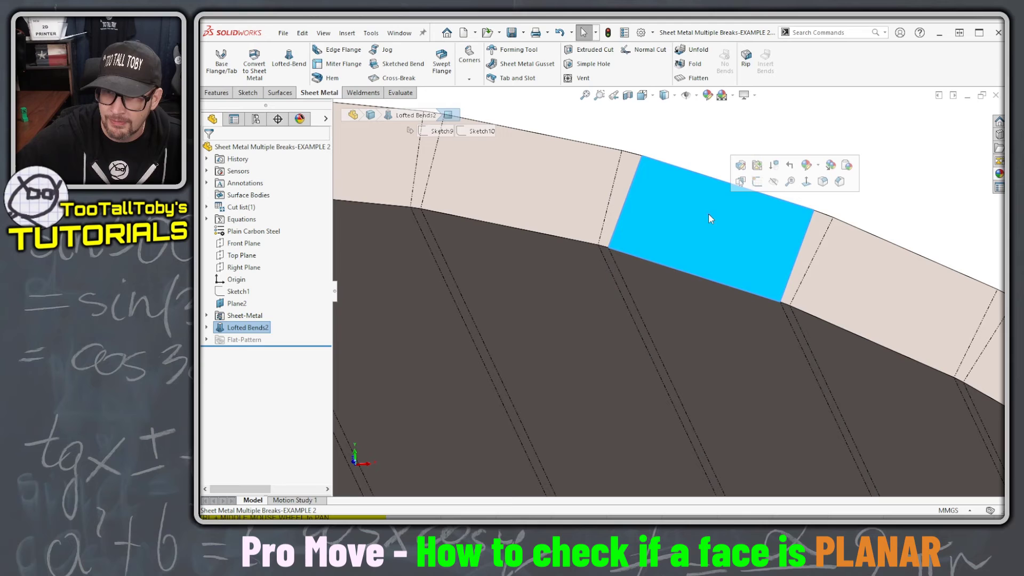
left_click(613, 275)
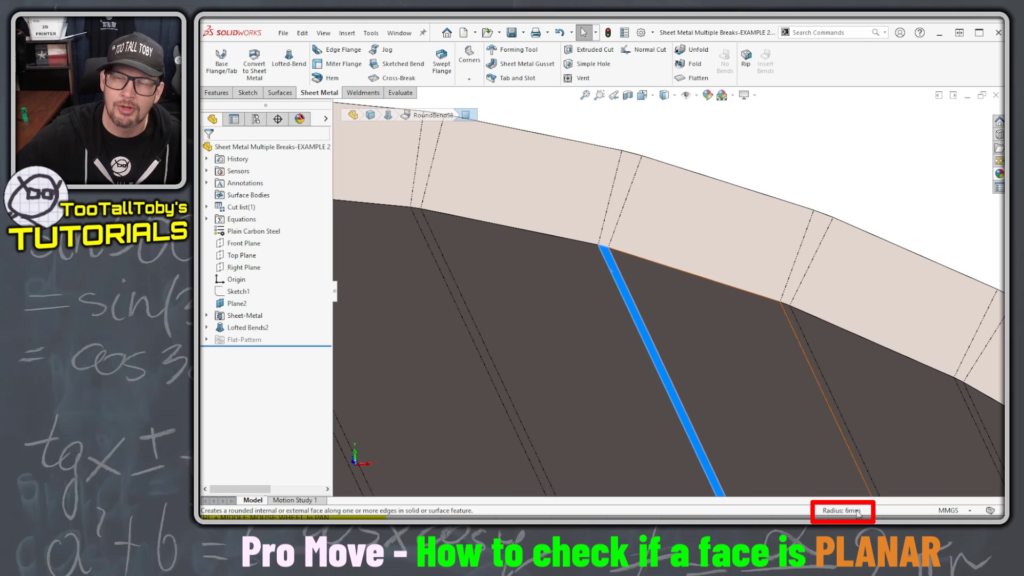
left_click(809, 358)
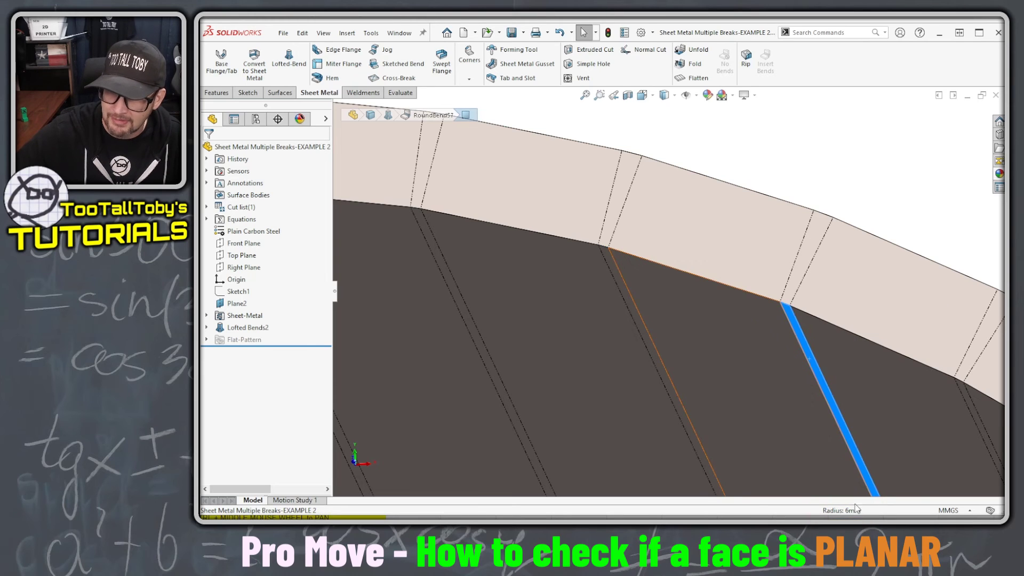
left_click(763, 371)
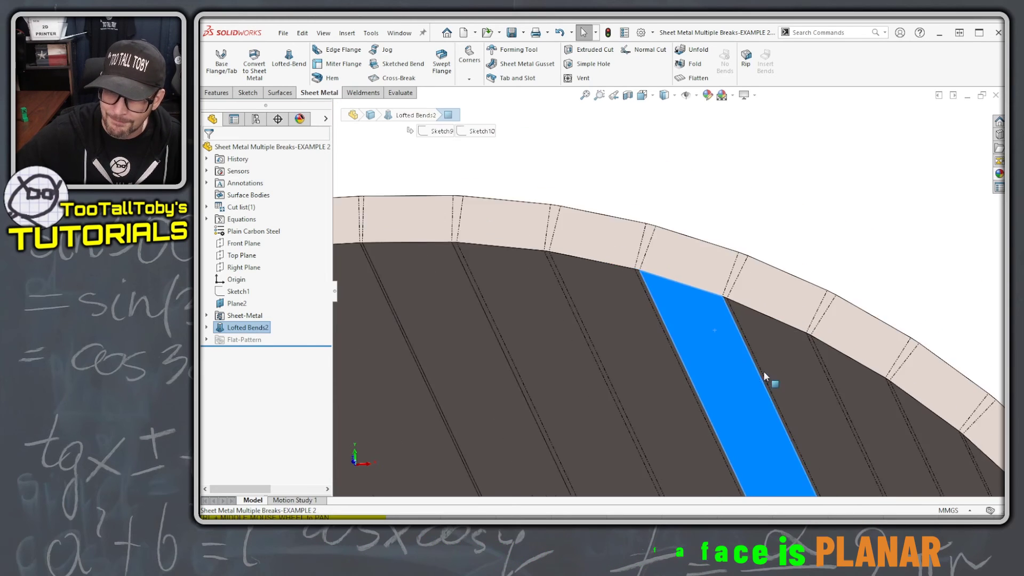
scroll(757, 384, "up", 10)
middle_click_drag(728, 408, 709, 372)
left_click(709, 372)
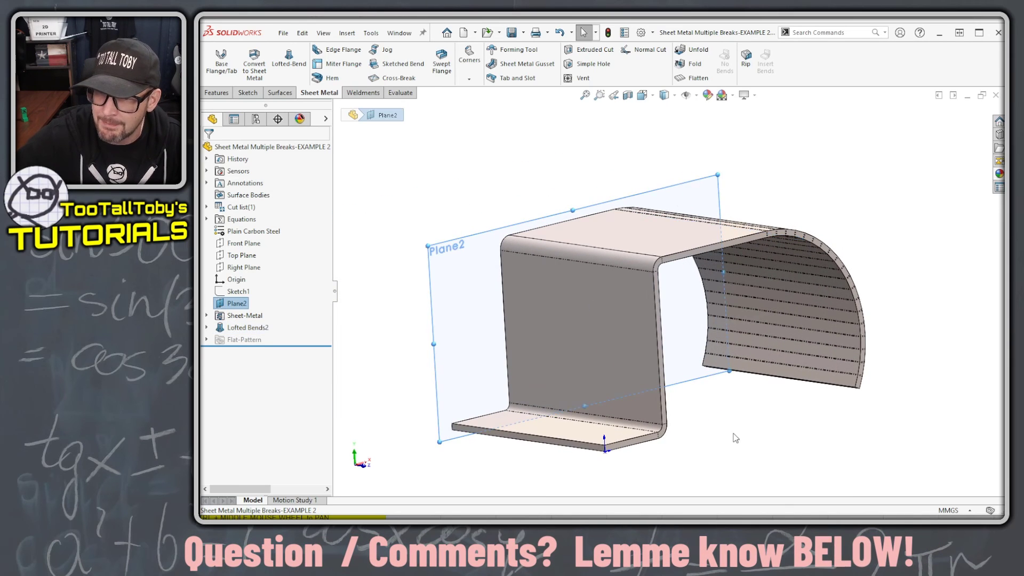
middle_click_drag(728, 438, 711, 409, "ctrl")
left_click(707, 409)
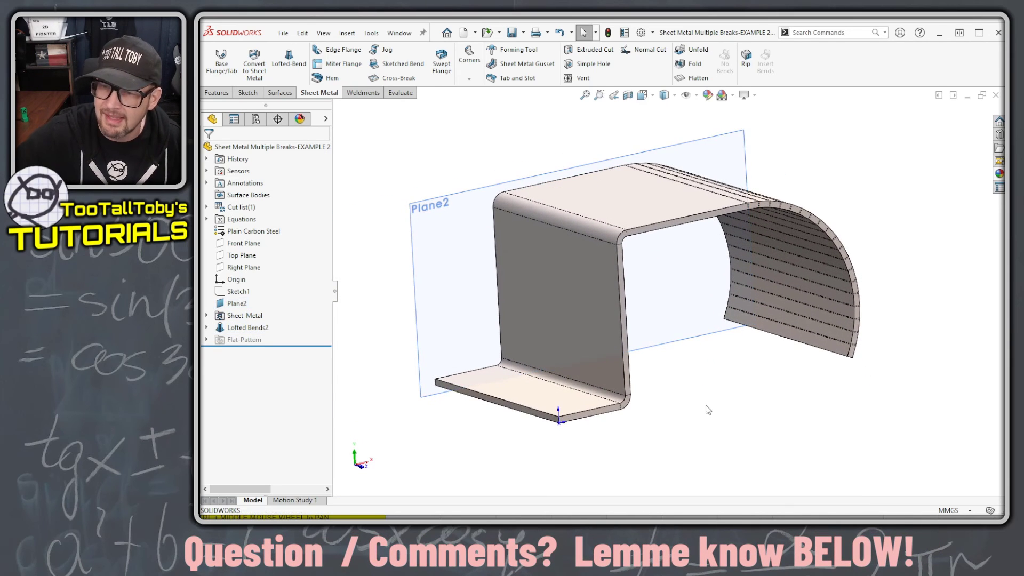